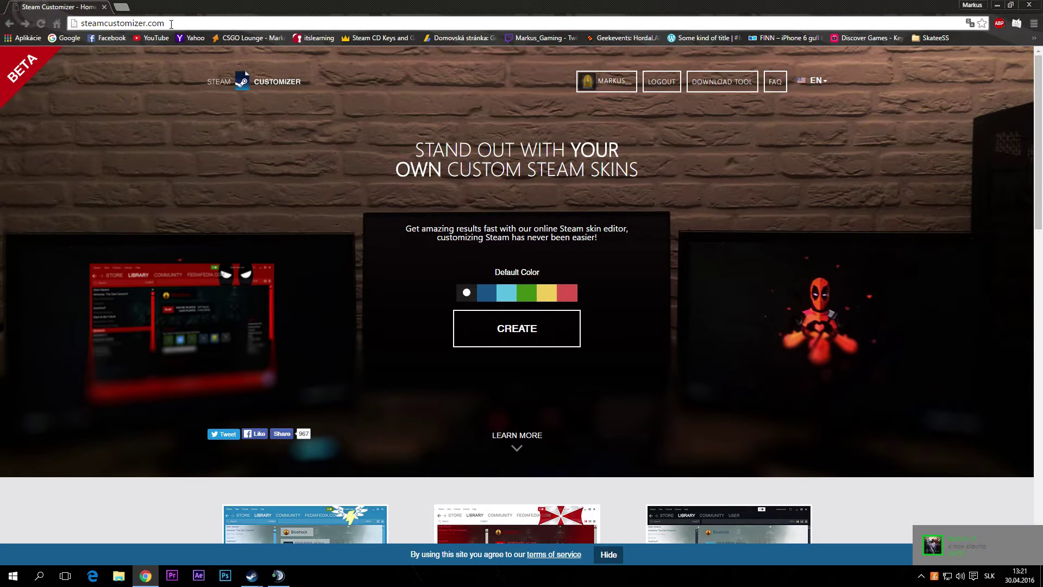
- Preview several default colors for the Steam skin, choose red and create the skin in the online editor
mouse_move(171, 24)
left_mouse_down()
mouse_move(79, 24)
mouse_move(162, 23)
left_mouse_up()
left_click(505, 293)
left_click(526, 293)
left_click(545, 295)
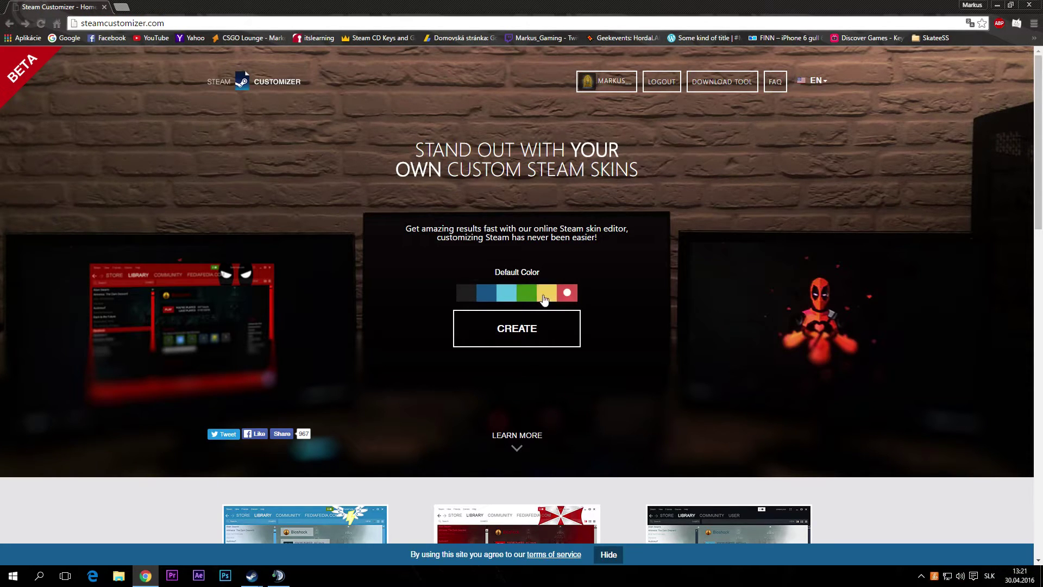
left_click(505, 296)
left_click(527, 296)
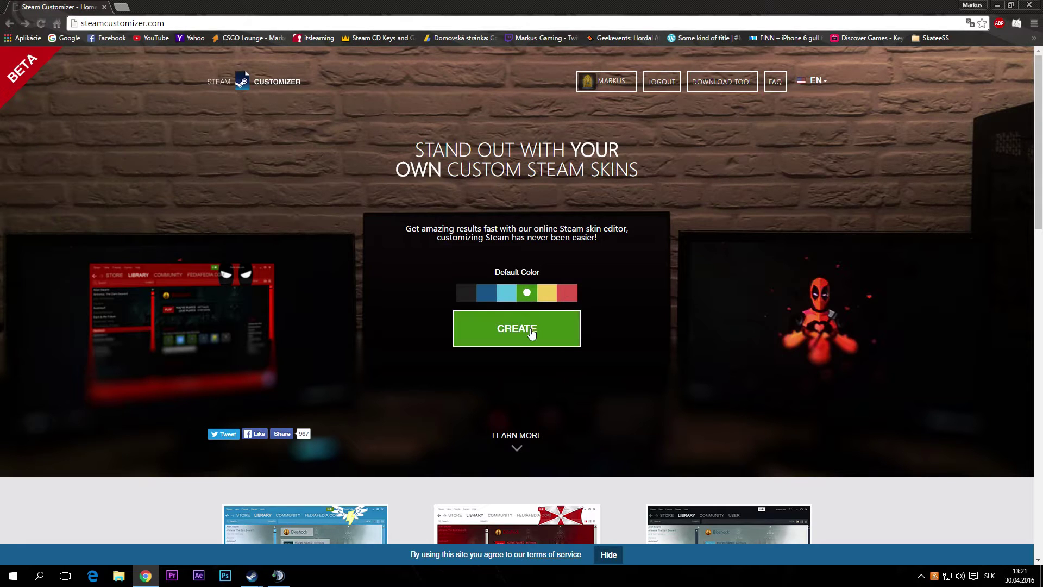
left_click(566, 296)
left_click(561, 333)
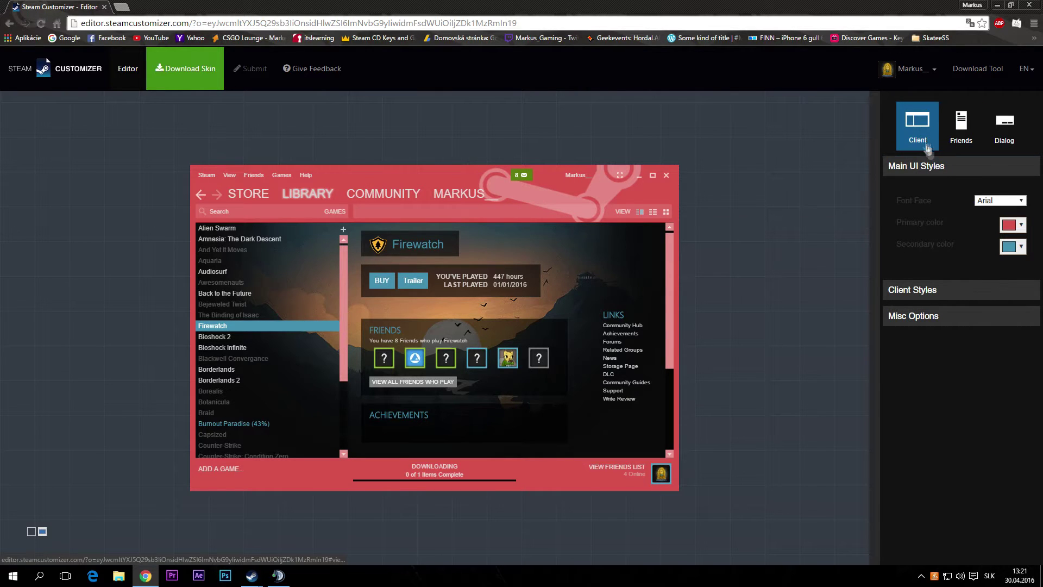
- Set the font face in the client's main UI styles to Segoe UI Light
left_click(995, 204)
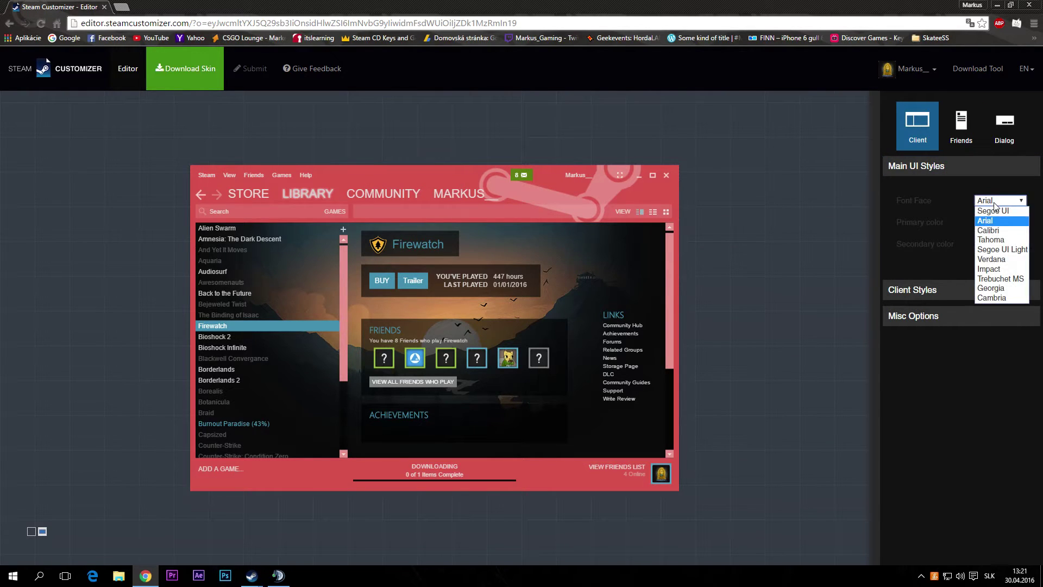
left_click(997, 252)
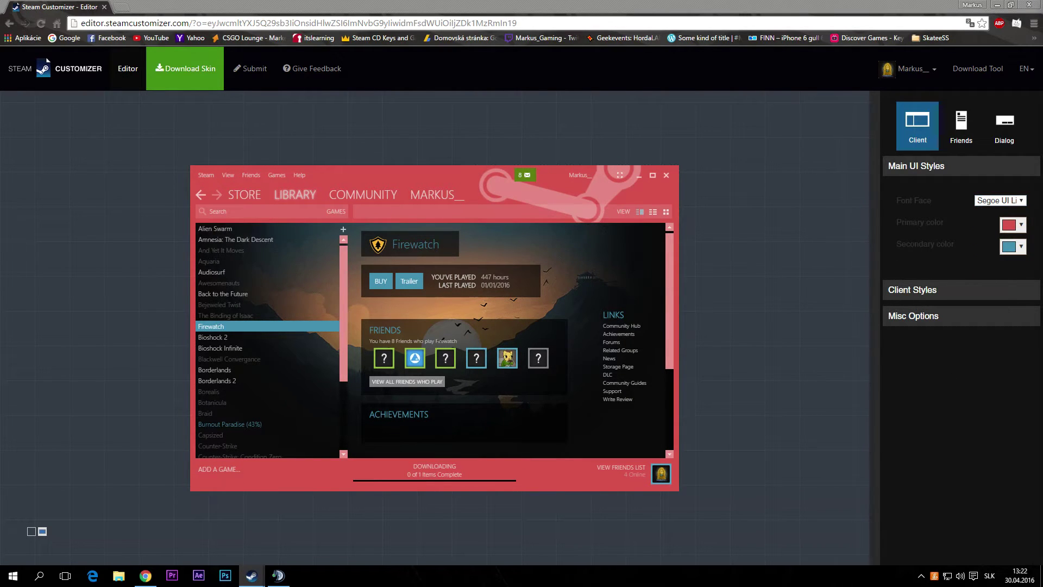
- Switch to the Steam client, look over its current skin on the store page, and return to the skin editor
left_click_drag(1042, 21, 387, 1)
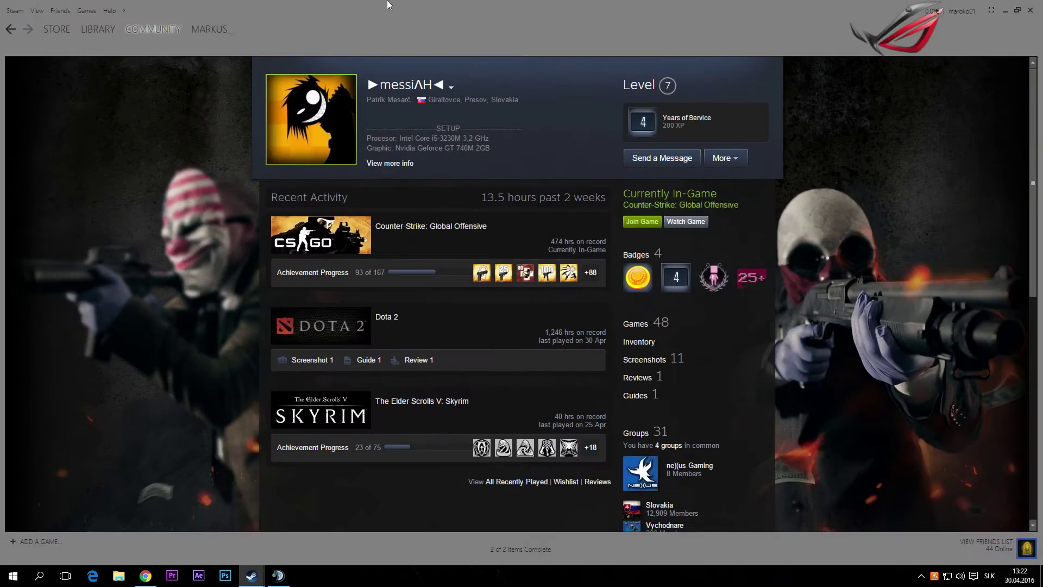
left_click(57, 28)
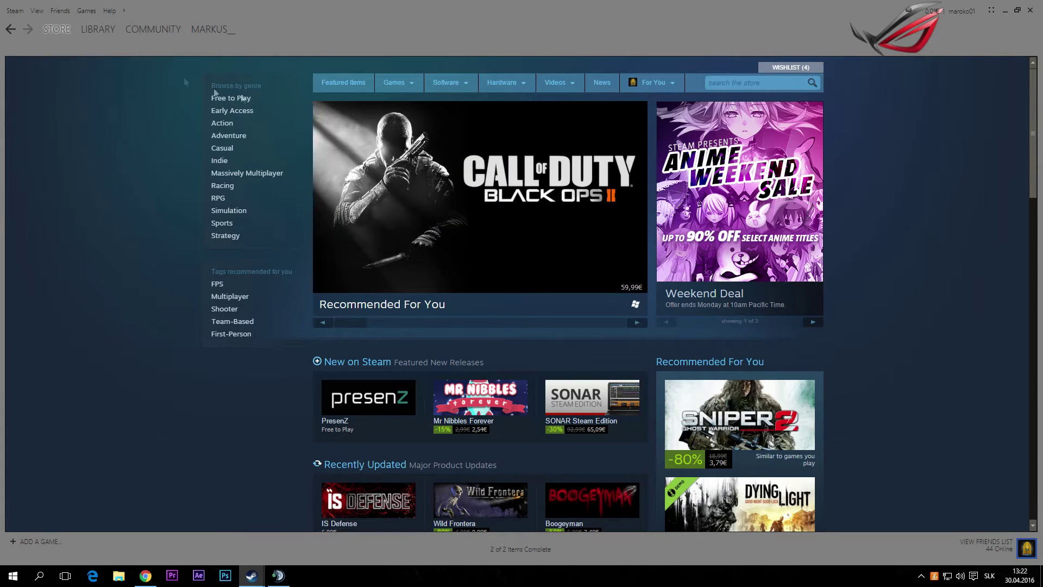
mouse_move(87, 47)
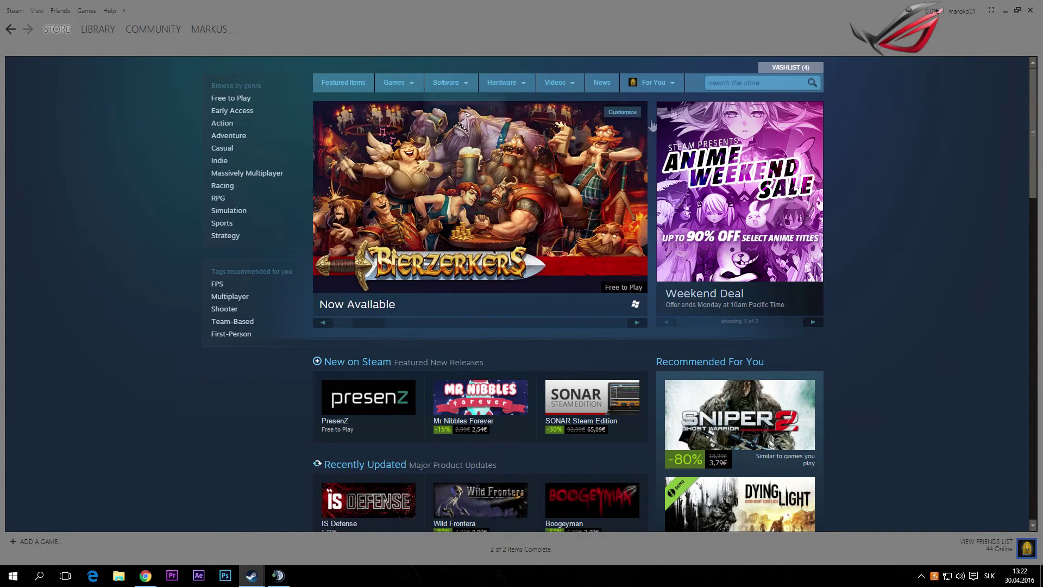
left_click(1004, 12)
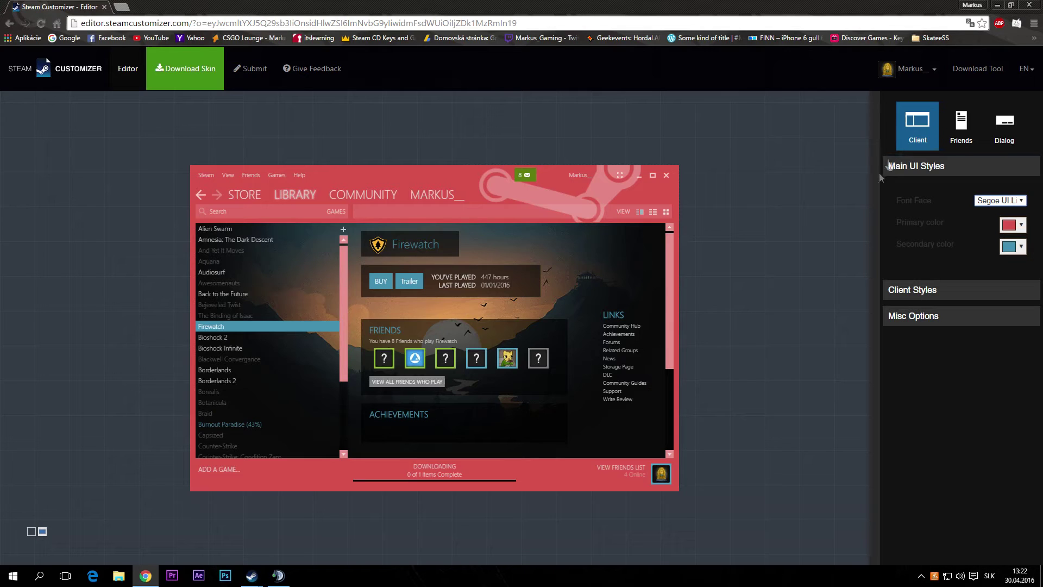
- Set the client's primary color to a dark, slightly muted indigo blue
left_click(1013, 225)
mouse_move(981, 258)
left_mouse_down()
mouse_move(971, 299)
mouse_move(999, 275)
mouse_move(1008, 324)
mouse_move(962, 312)
mouse_move(957, 298)
mouse_move(939, 297)
mouse_move(943, 310)
mouse_move(970, 283)
mouse_move(988, 304)
mouse_move(1024, 291)
mouse_move(1023, 301)
left_mouse_up()
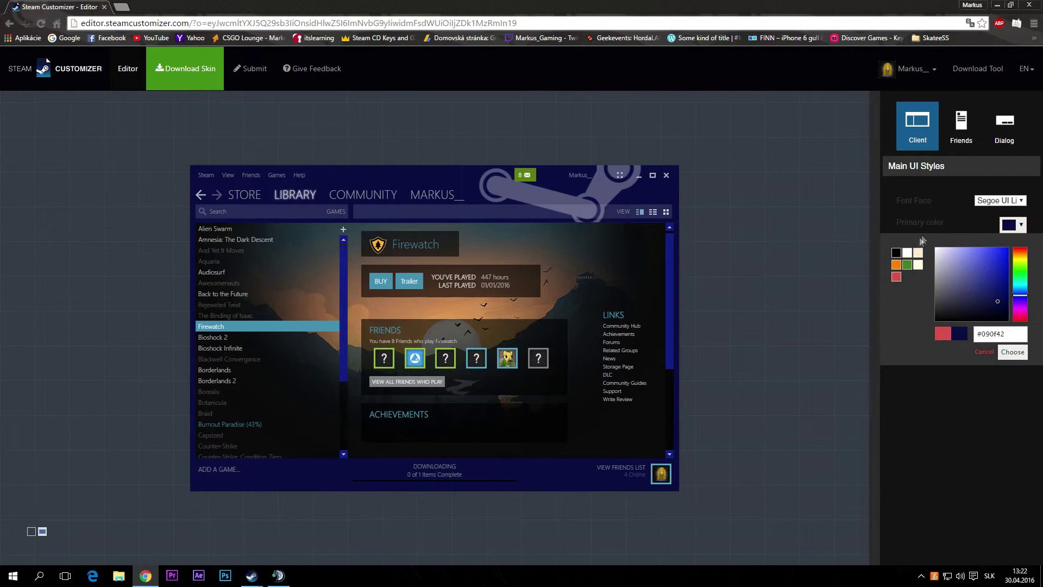
left_click_drag(998, 301, 978, 298)
left_click(1014, 225)
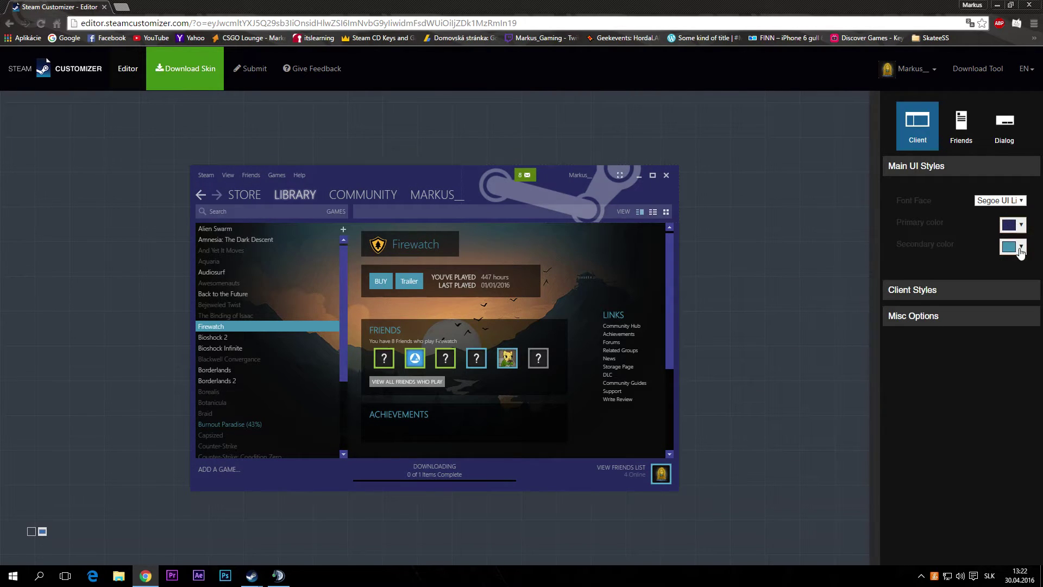
- Try light grey #bcc4c8 and black as the secondary color and restore the original blue #4290ae
left_click(1011, 248)
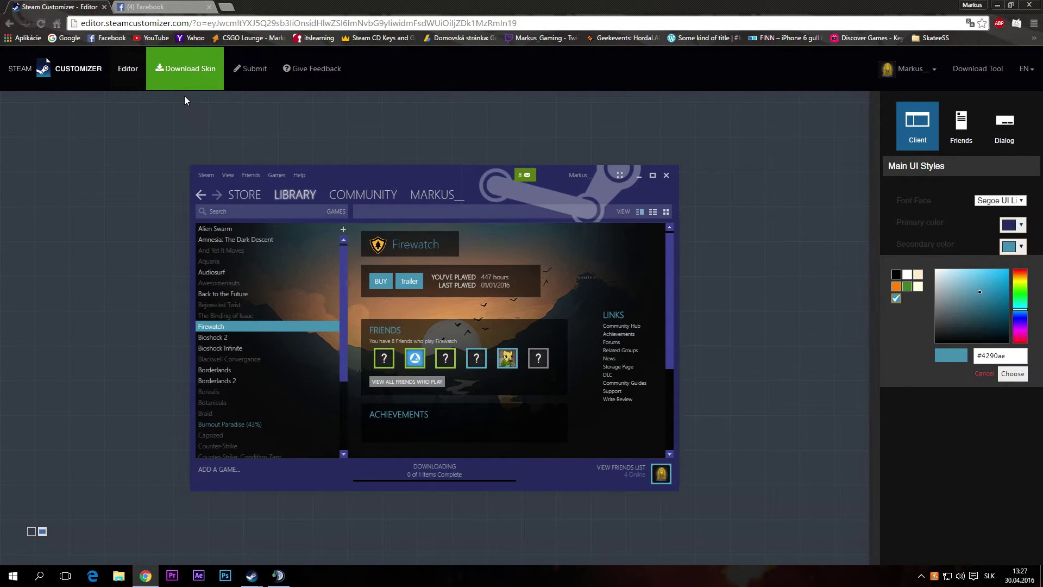
mouse_move(1005, 306)
left_mouse_down()
mouse_move(983, 302)
mouse_move(1001, 308)
mouse_move(985, 312)
mouse_move(972, 291)
mouse_move(938, 308)
mouse_move(937, 340)
mouse_move(935, 270)
mouse_move(940, 292)
left_mouse_up()
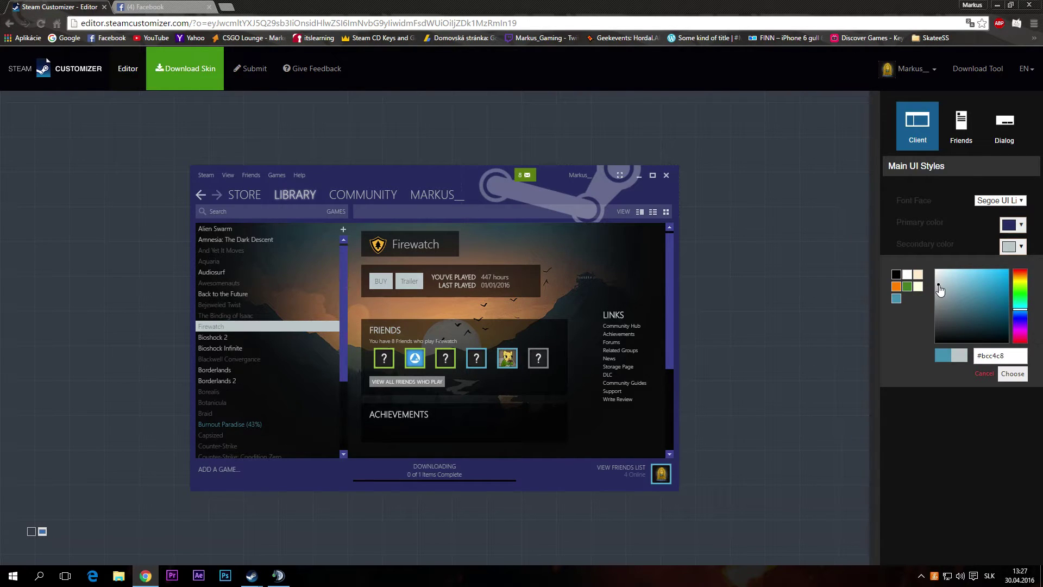
left_click(897, 274)
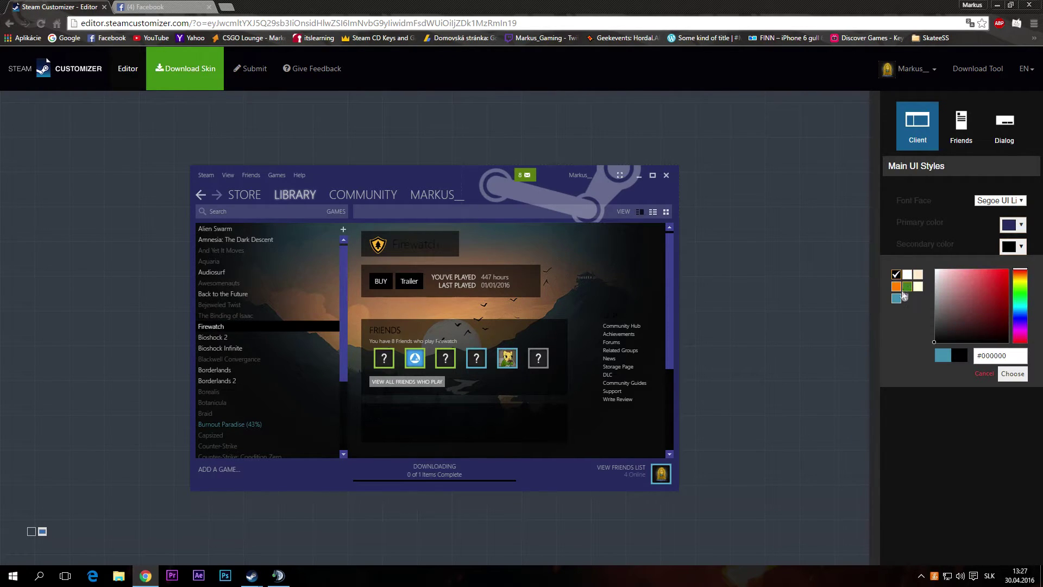
left_click(897, 299)
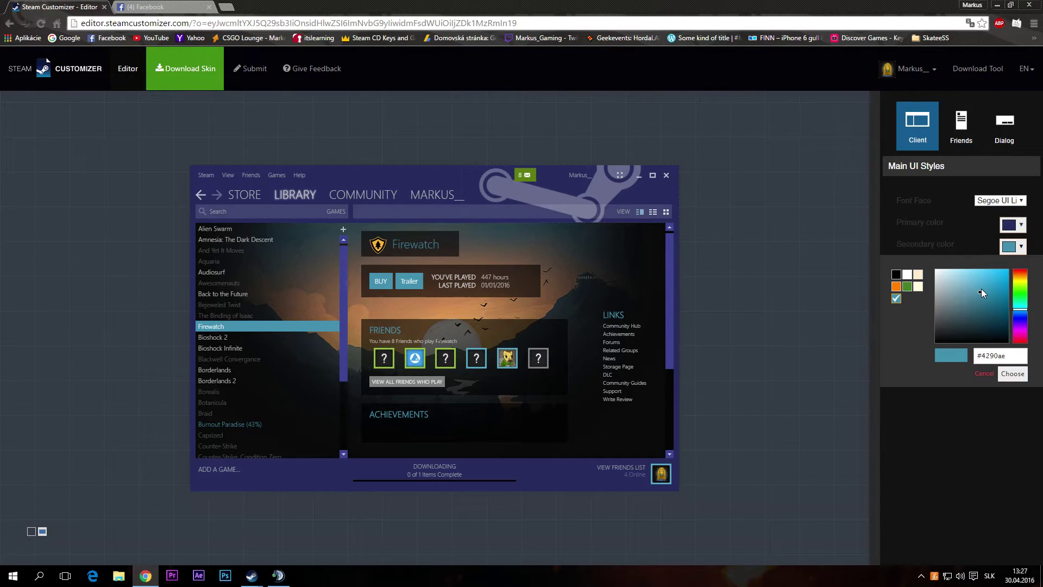
left_click(1016, 250)
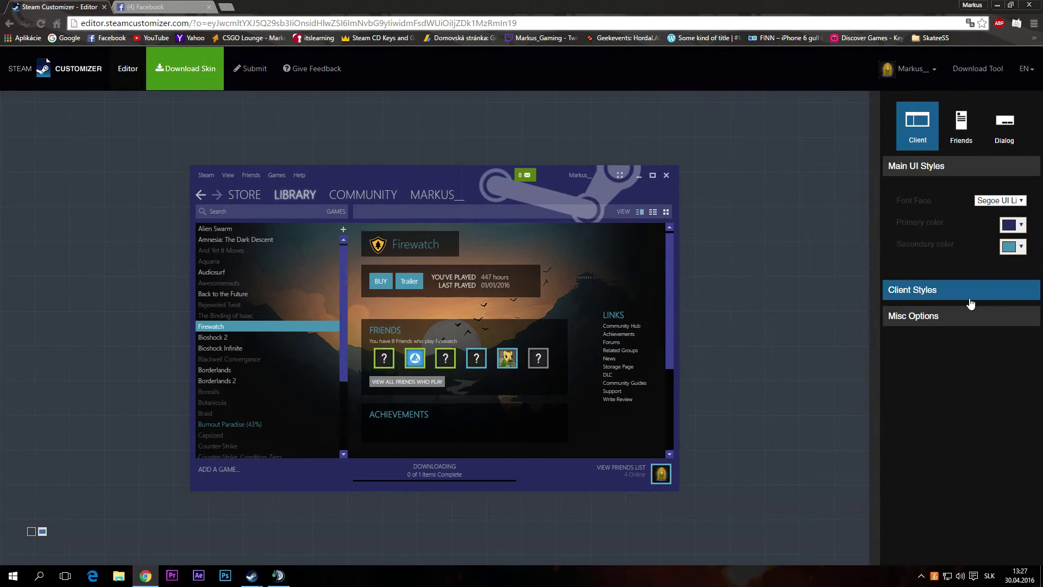
- Set the inbox color in the client styles to bright lime #b0ff00, comparing it with the inbox indicator in the Steam client
left_click(927, 167)
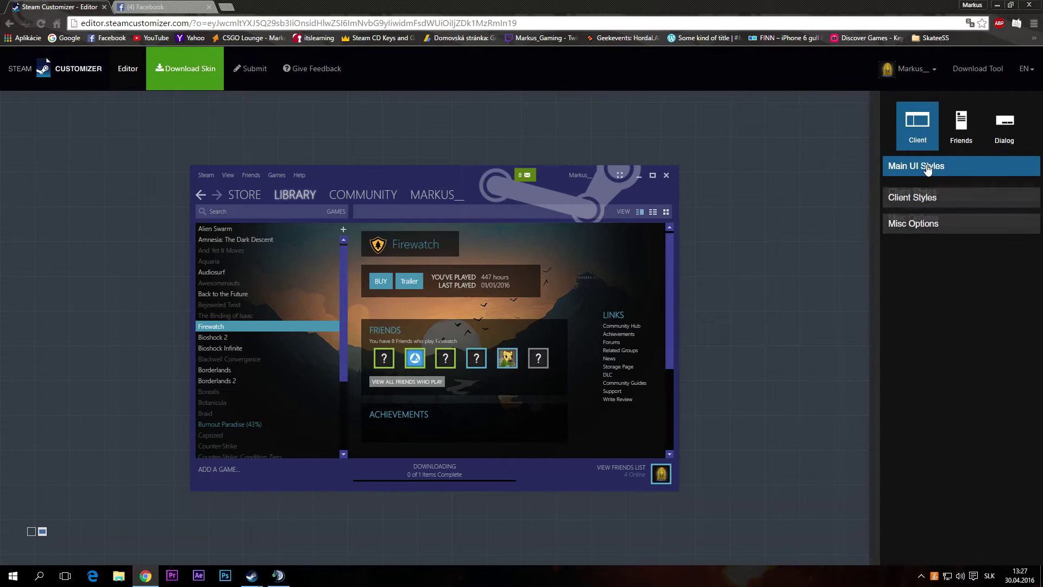
left_click(952, 193)
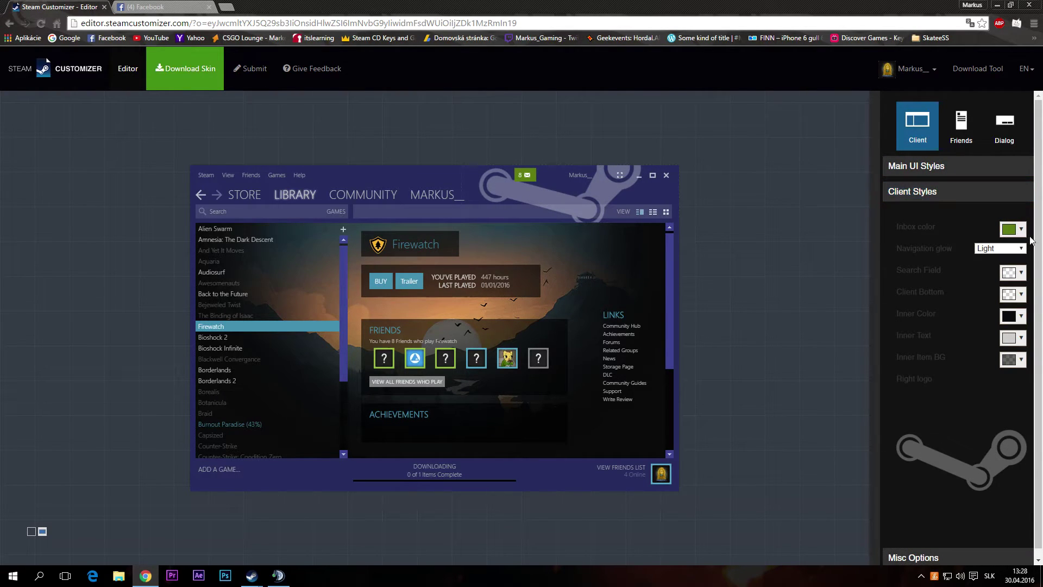
left_click(1010, 229)
mouse_move(995, 283)
left_mouse_down()
mouse_move(978, 270)
mouse_move(1011, 246)
left_mouse_up()
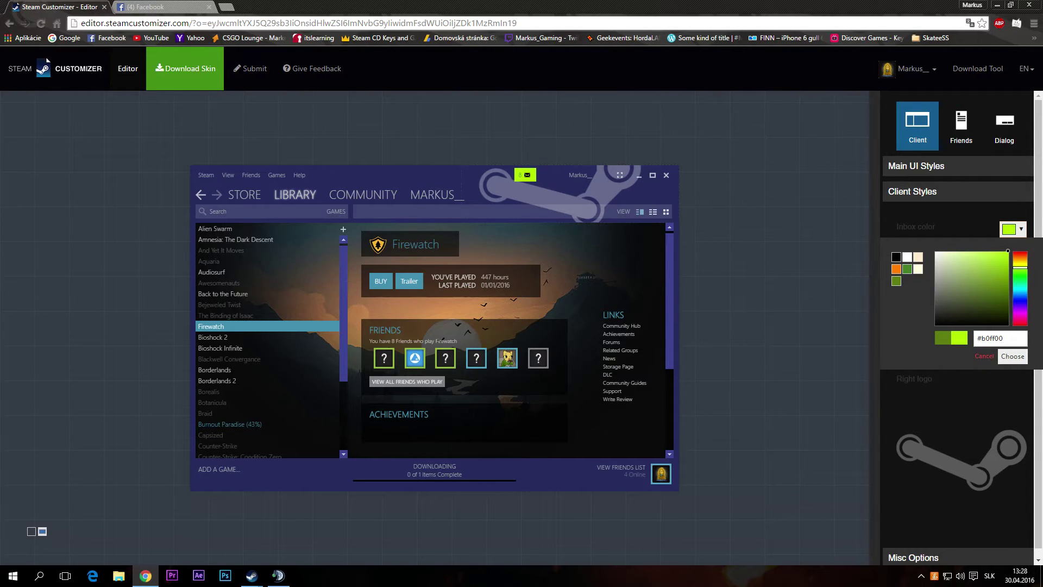
key("alt+Tab")
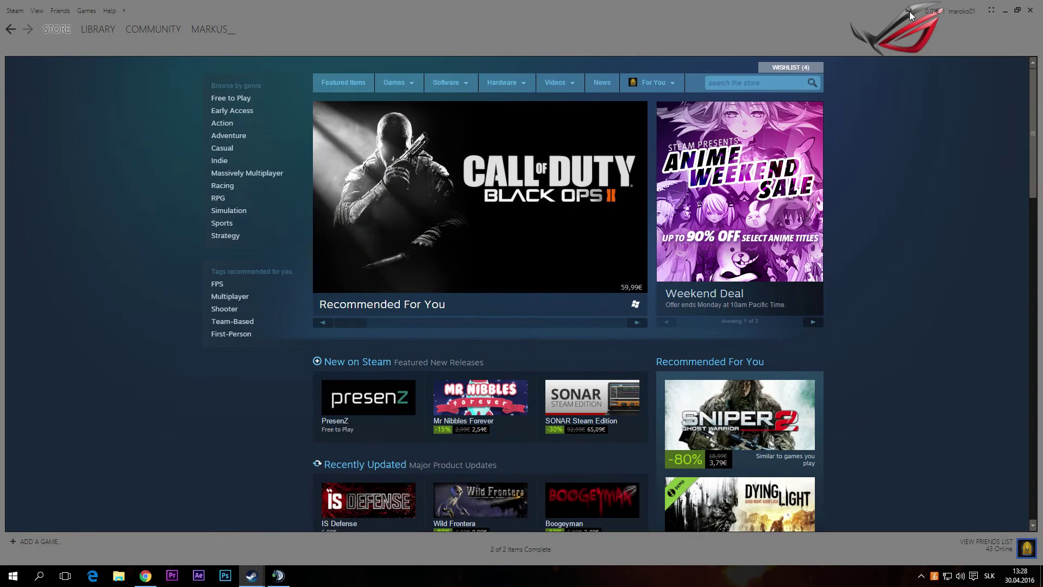
left_click(1005, 11)
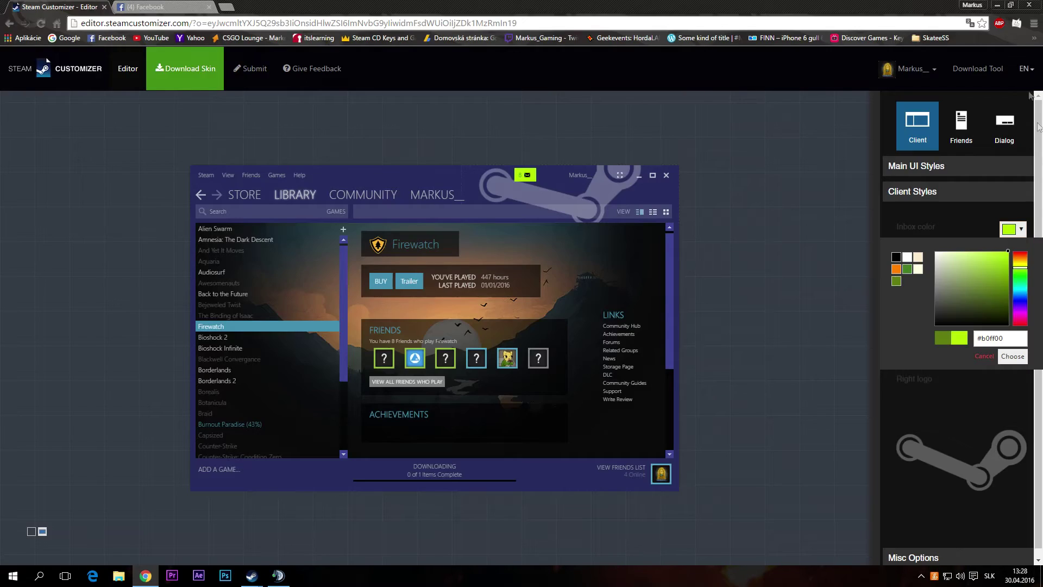
left_click(1021, 229)
- Try the Dark navigation glow, compare it with the navigation glow in the Steam client, and return the option to Light
left_click(1020, 249)
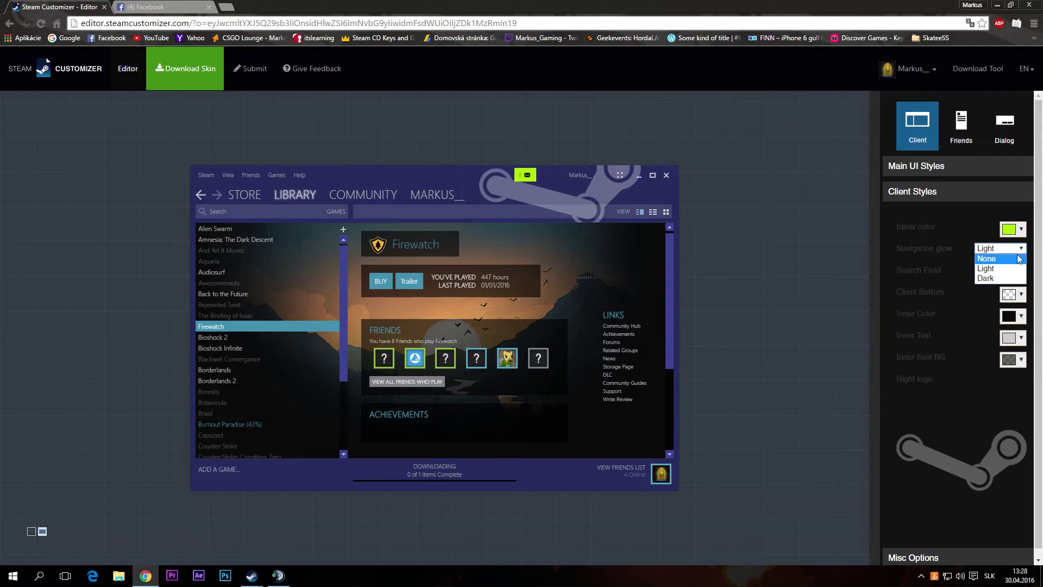
left_click(1001, 279)
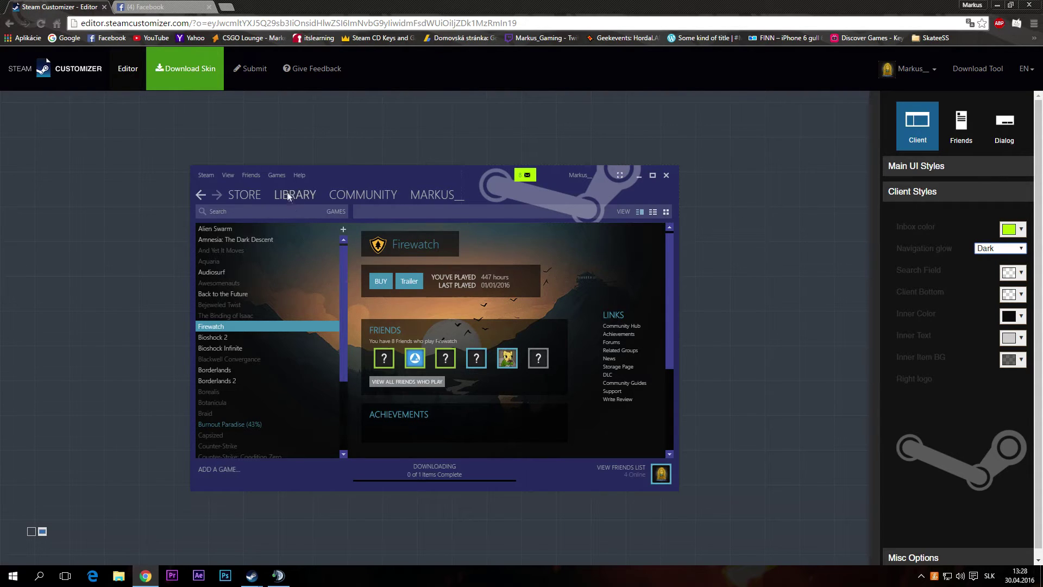
left_click(1006, 255)
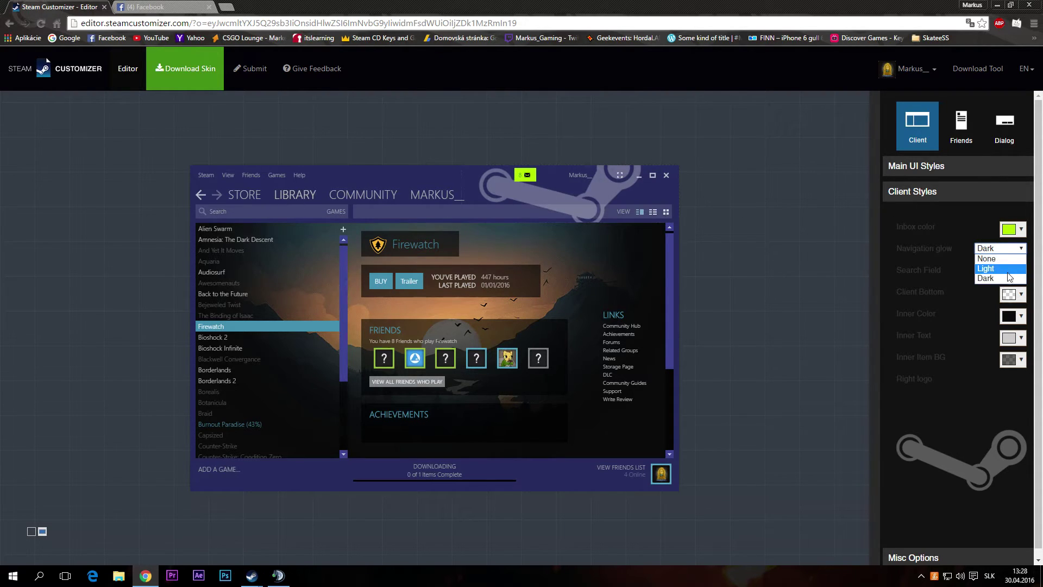
left_click(1007, 272)
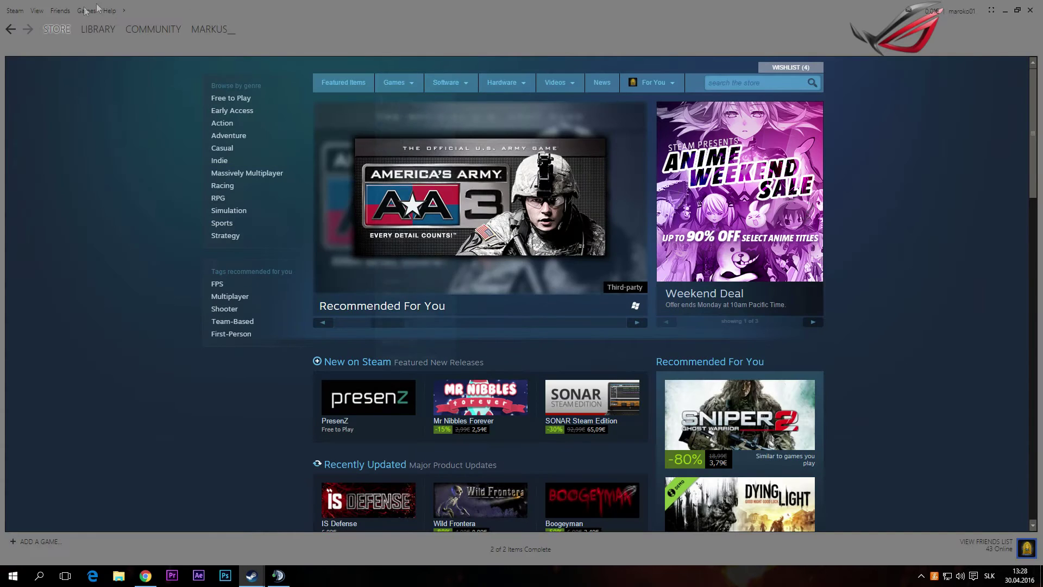
mouse_move(65, 36)
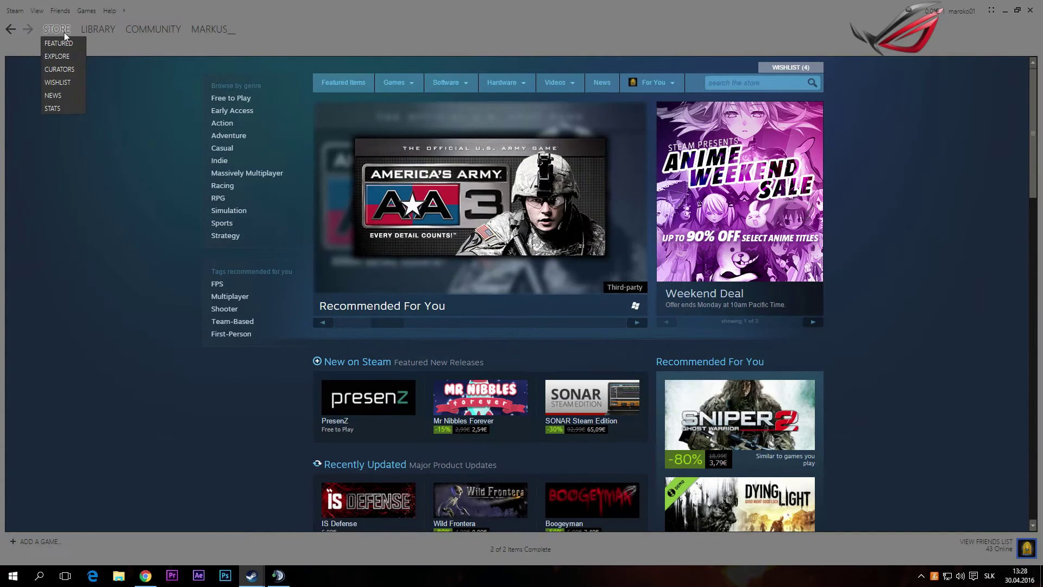
left_click(1005, 10)
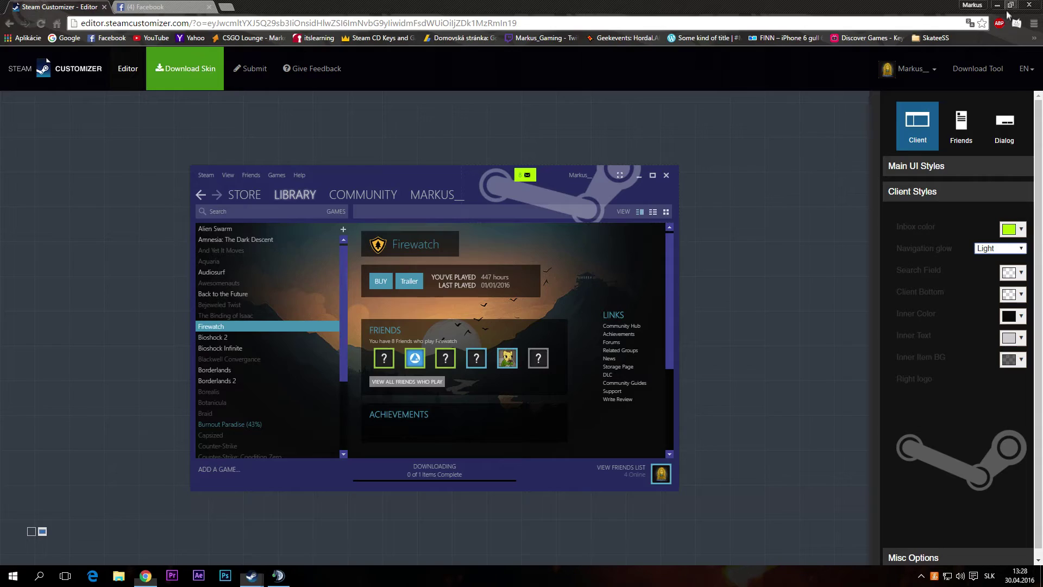
left_click(1001, 249)
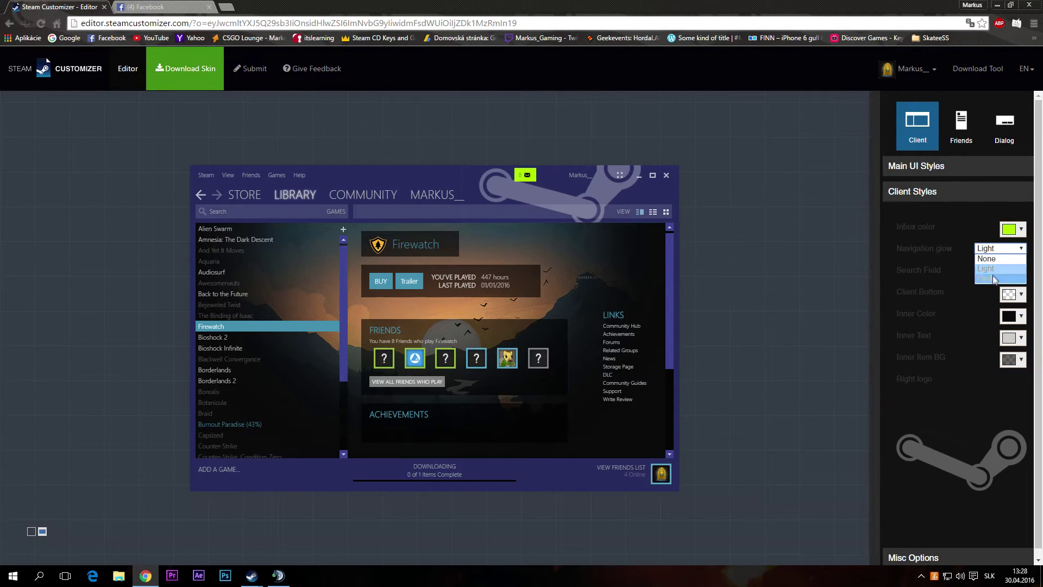
left_click(994, 279)
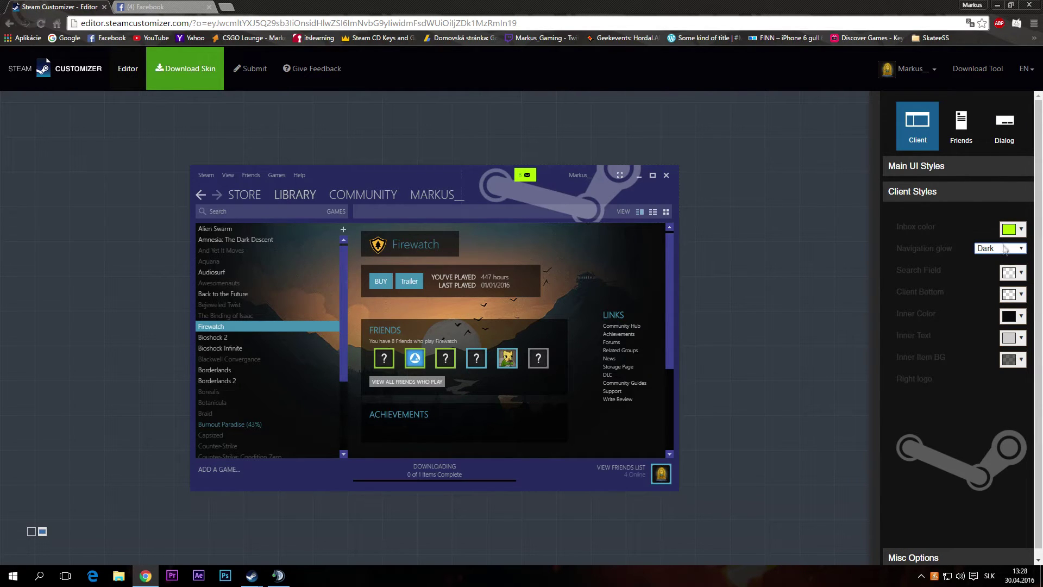
left_click(1006, 251)
left_click(994, 268)
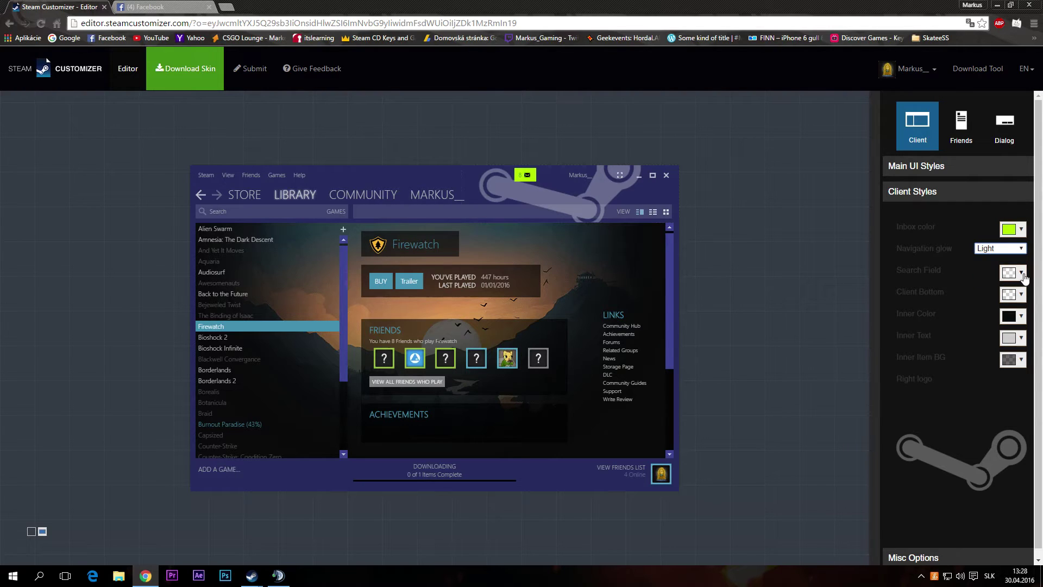
- Try a dark red search field color, restore the original white swatch and raise its opacity to full white #ffffff
left_click(1024, 276)
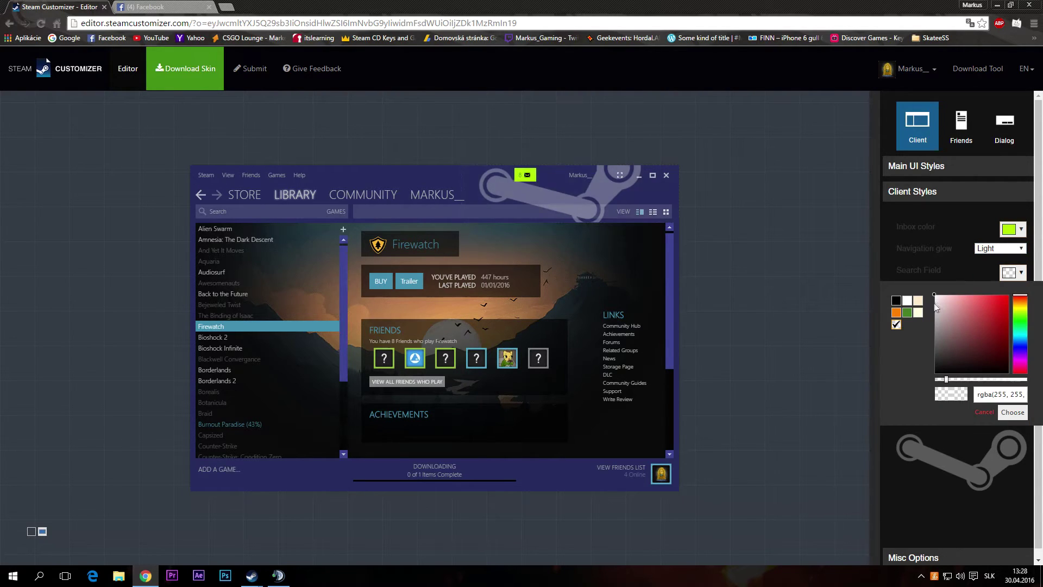
left_click_drag(940, 299, 1013, 379)
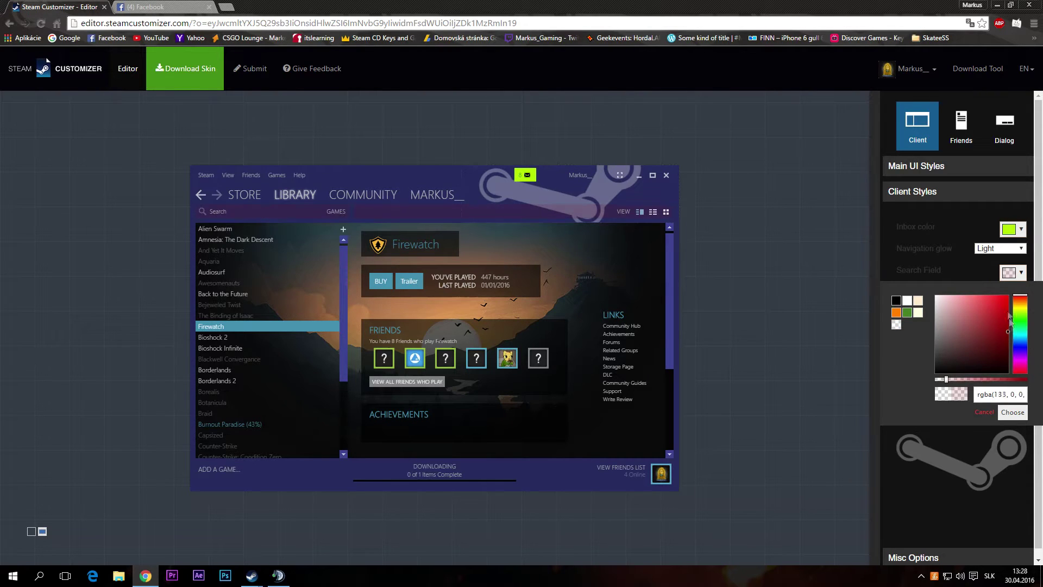
left_click(896, 324)
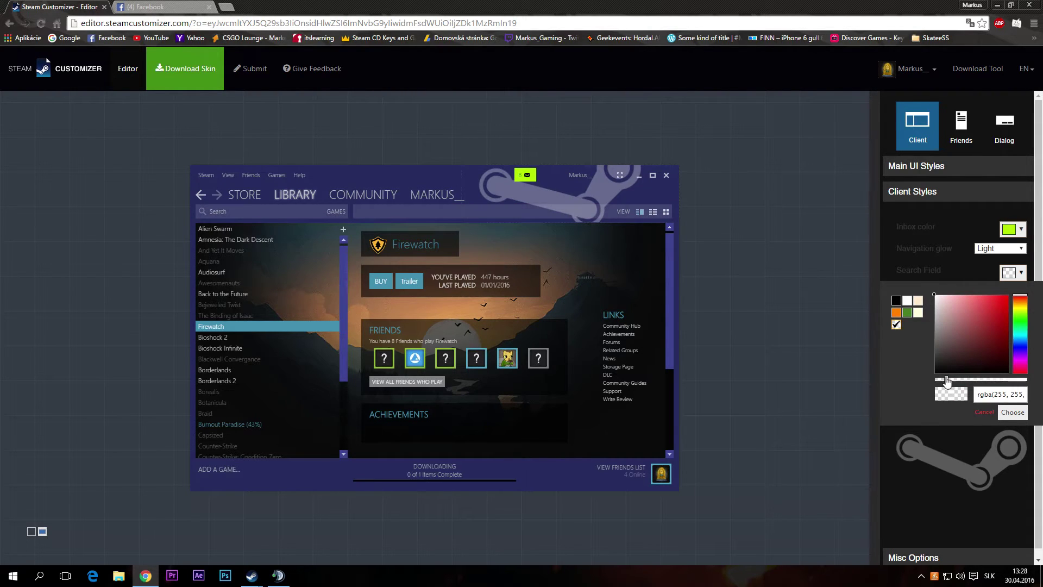
left_click_drag(946, 382, 1041, 385)
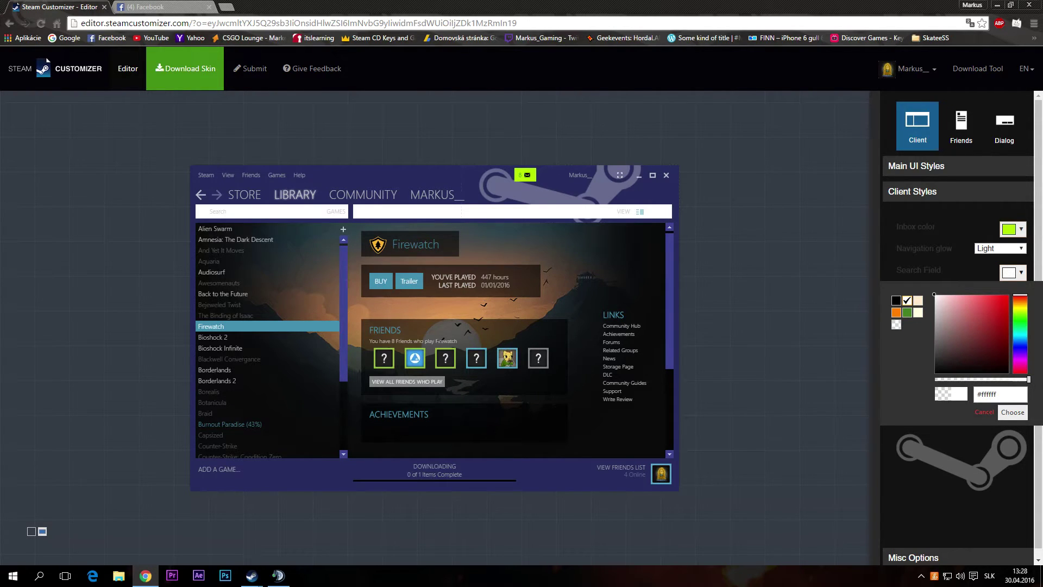
- Open the style settings and preview for the Friends window
left_click(1004, 128)
left_click(972, 140)
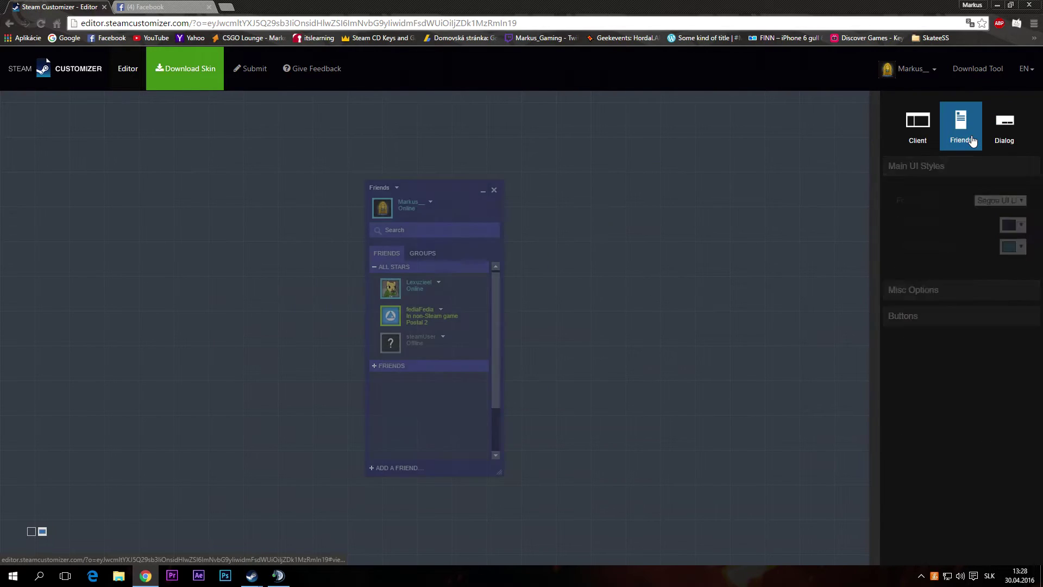
- View the style settings and preview for the dialog windows and return to the client view
left_click(1002, 133)
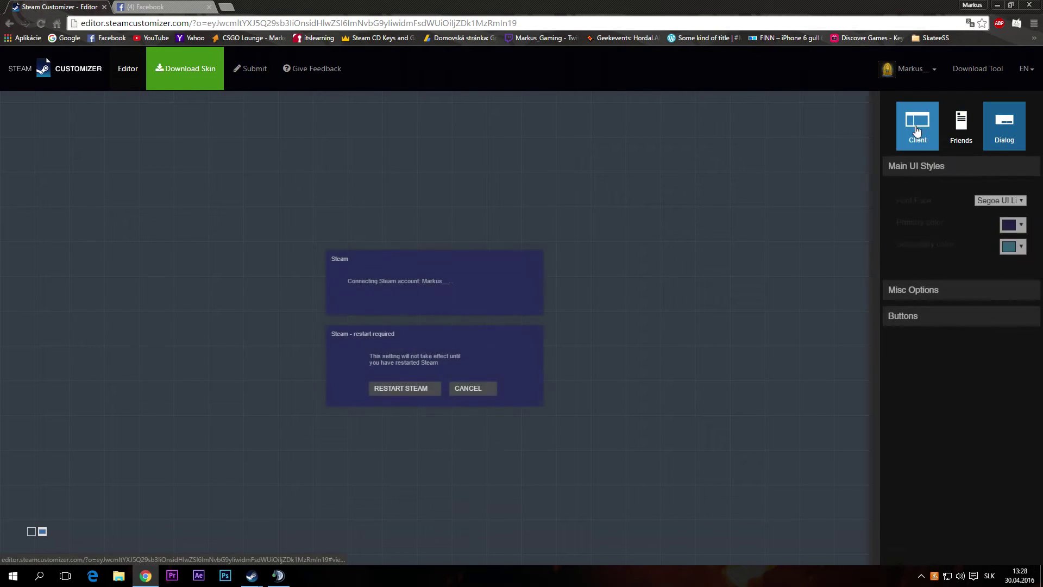
left_click(918, 130)
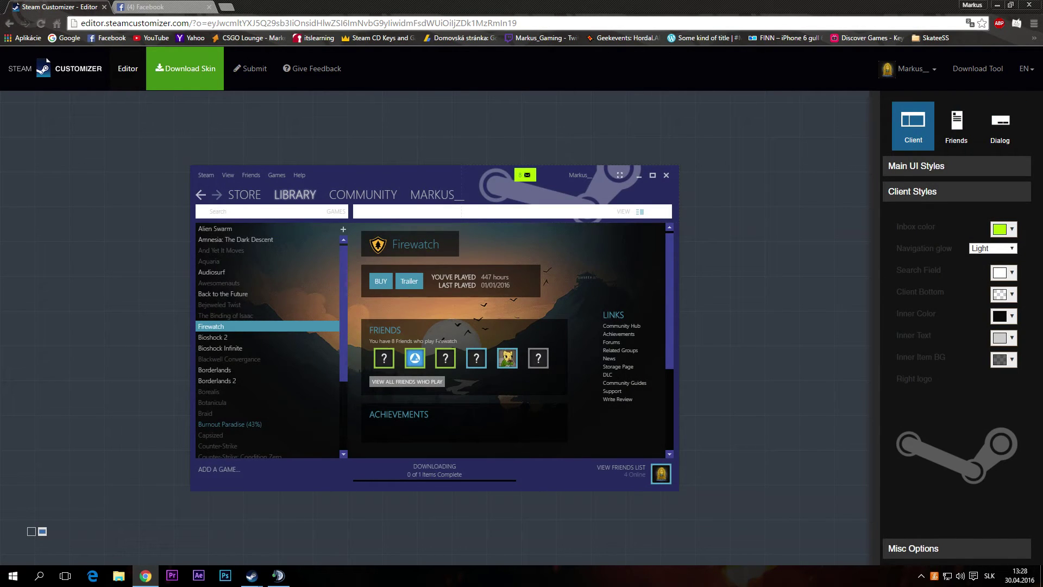
- Switch to the Steam chat window, place it over the skin preview and examine the text in its message field
key("alt+Tab")
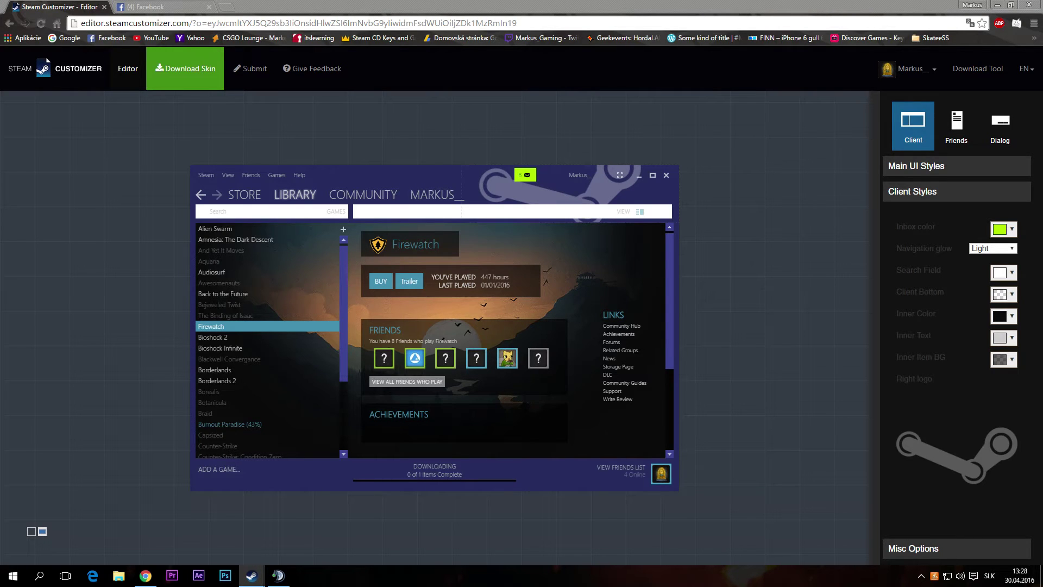
left_click_drag(1042, 168, 781, 153)
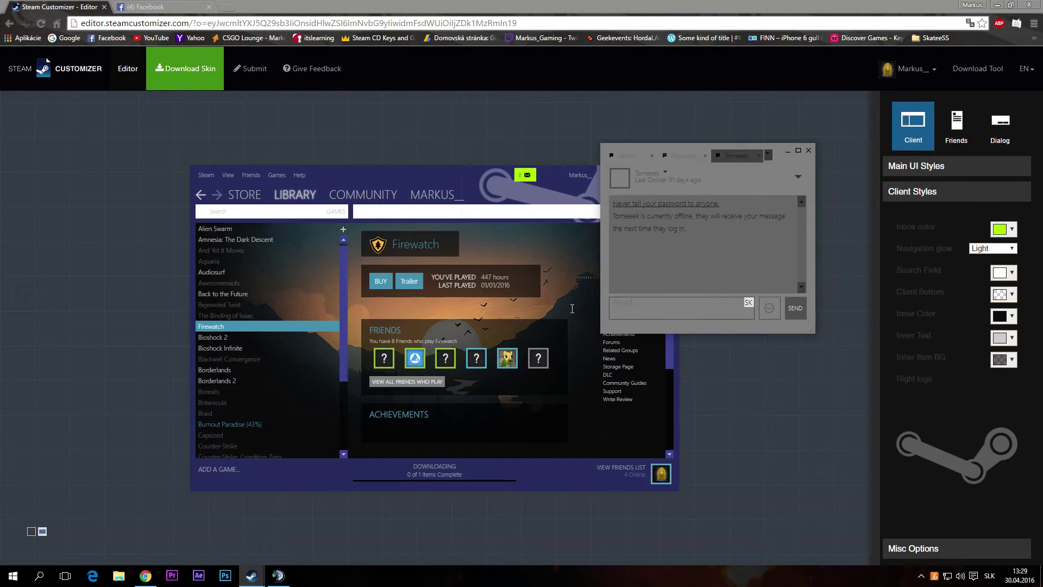
left_click_drag(631, 303, 609, 306)
left_click_drag(617, 301, 632, 303)
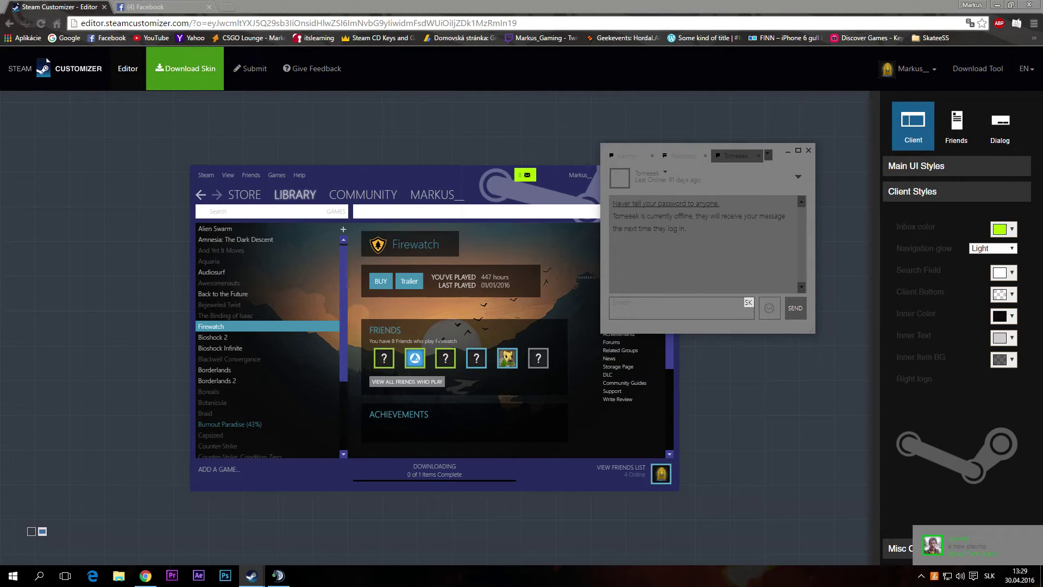
- Try black as the inner text color, try other shades, and set it to near-white #fcfcfc
left_click(1009, 341)
mouse_move(951, 399)
left_mouse_down()
mouse_move(934, 434)
mouse_move(935, 419)
mouse_move(966, 434)
mouse_move(941, 422)
mouse_move(921, 350)
mouse_move(910, 363)
mouse_move(912, 504)
mouse_move(914, 395)
left_mouse_up()
left_click(897, 365)
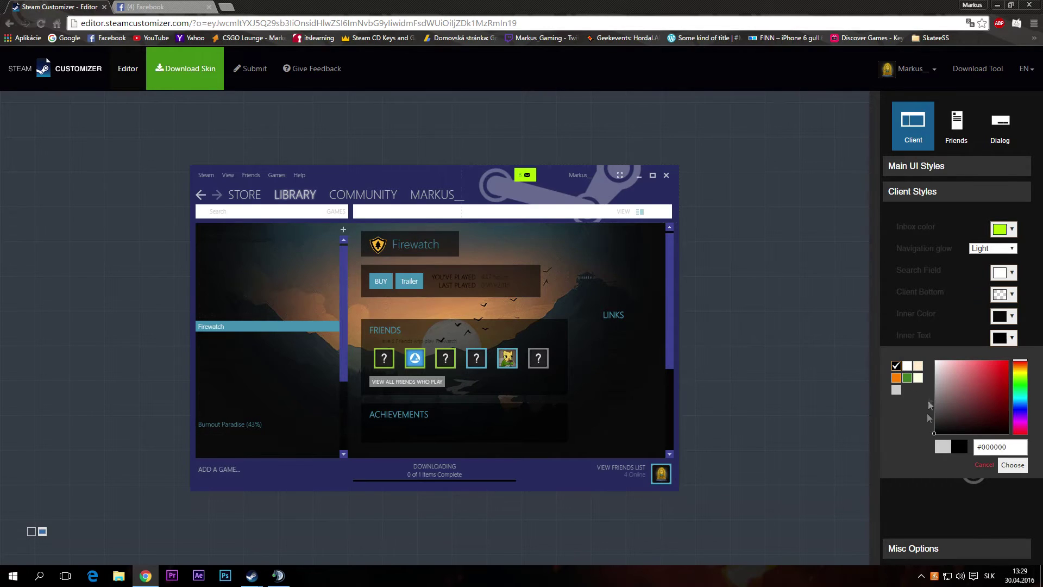
mouse_move(930, 436)
left_mouse_down()
mouse_move(940, 418)
mouse_move(942, 436)
mouse_move(937, 423)
left_mouse_up()
mouse_move(934, 426)
left_mouse_down()
mouse_move(919, 351)
mouse_move(927, 425)
left_mouse_up()
left_click_drag(929, 435, 924, 361)
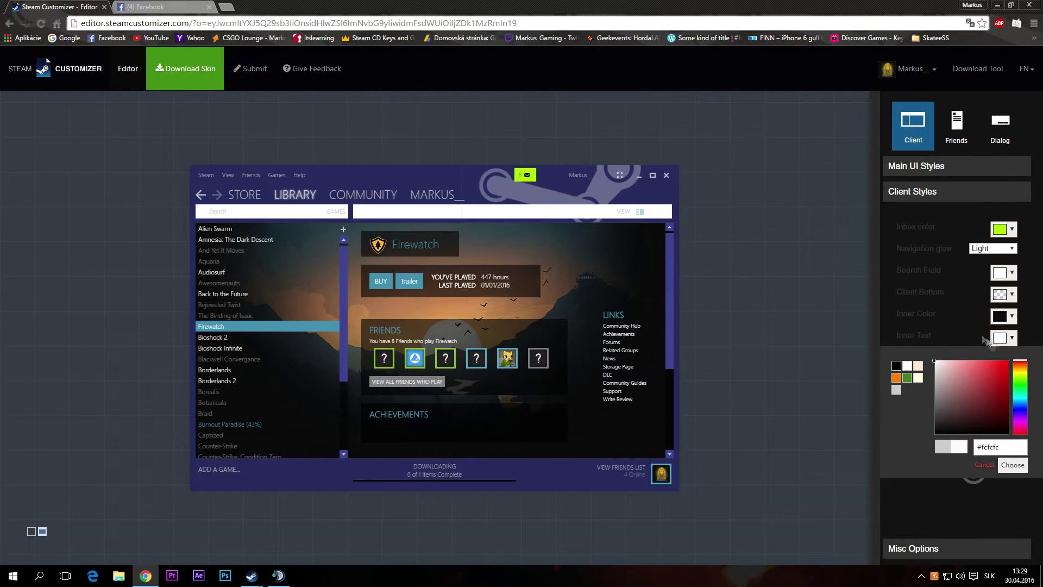
left_click(1012, 340)
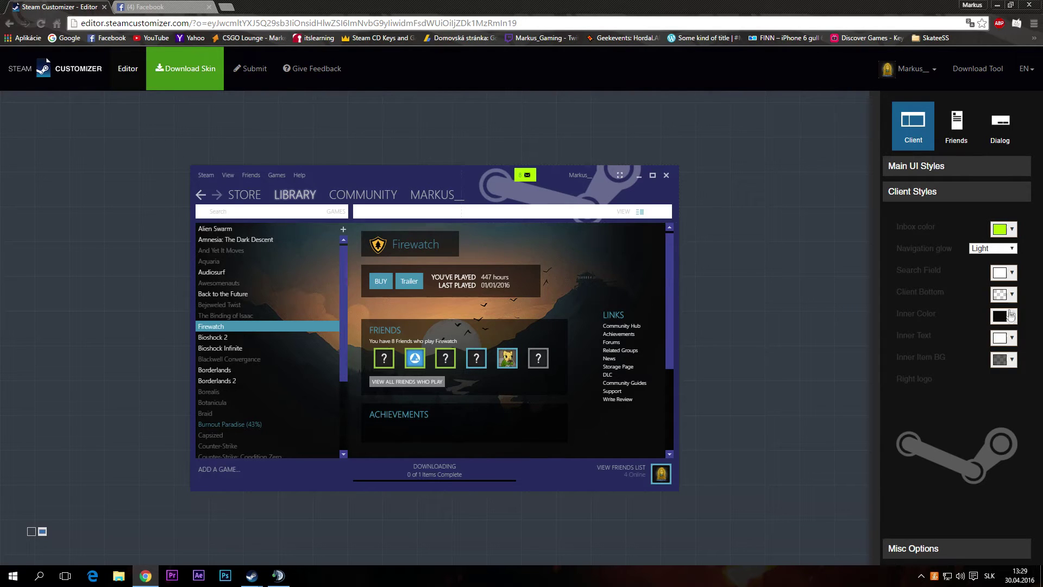
- Lower the opacity of the white search field color to make it mostly transparent
left_click(1010, 273)
left_click_drag(959, 379, 944, 384)
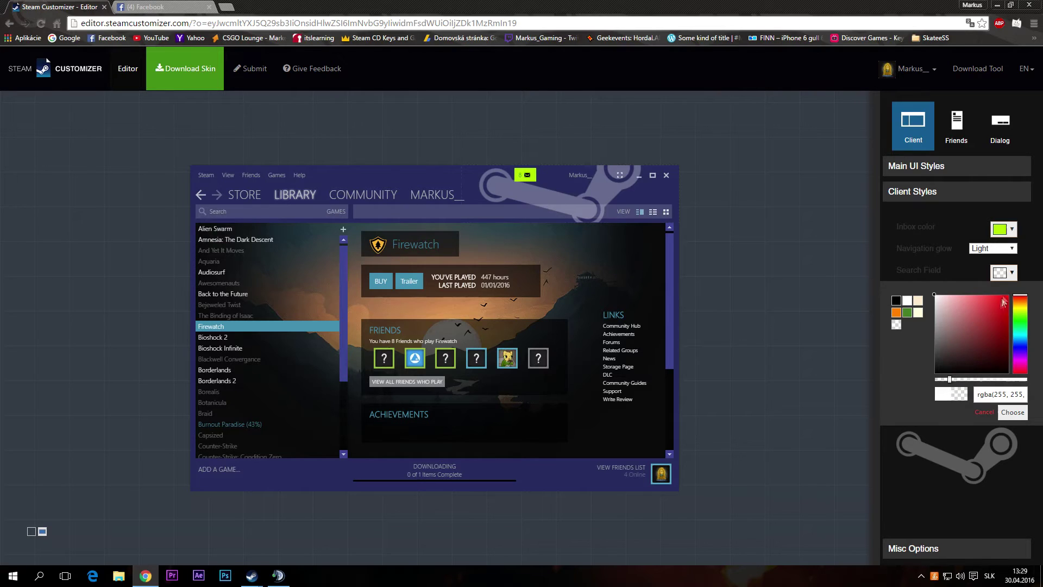
left_click(1005, 274)
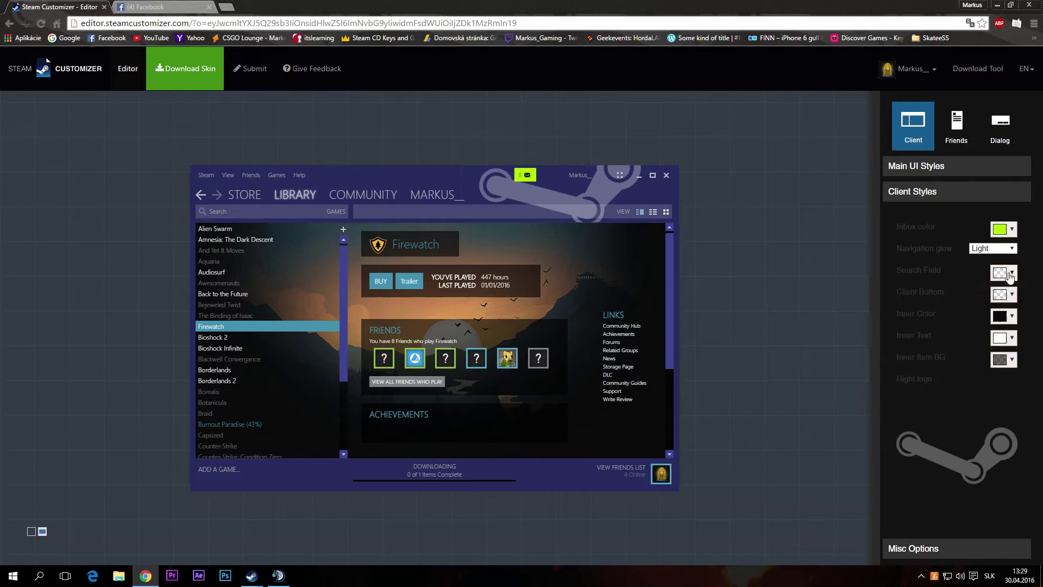
- Readjust the inner text color to the white corner of its color range
left_click(1011, 338)
left_click_drag(940, 367, 922, 337)
left_click(1013, 338)
- Set the inner item background to fully transparent black, rgba(0, 0, 0, 0)
left_click(1012, 361)
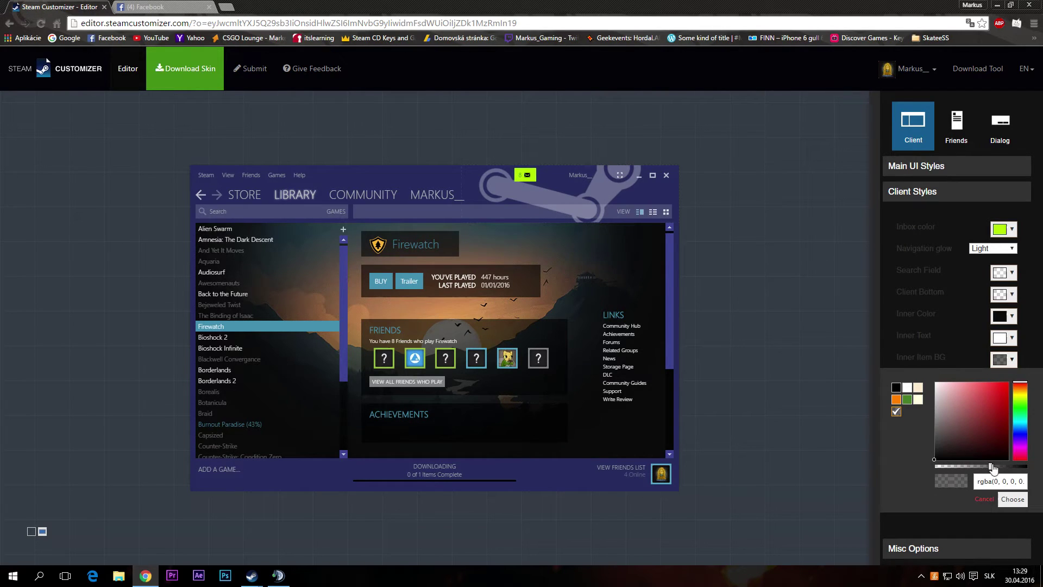
left_click_drag(993, 467, 921, 468)
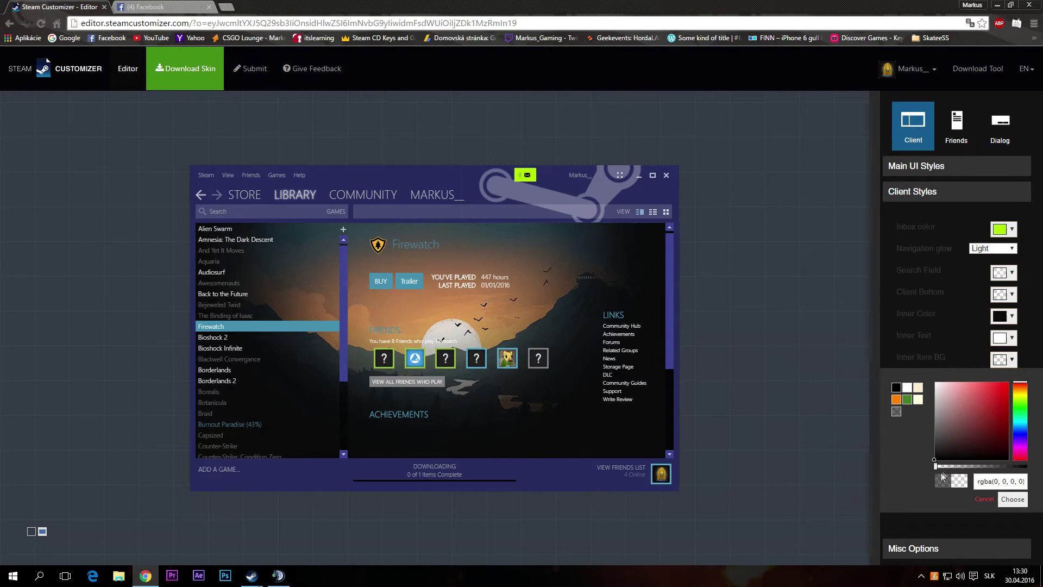
left_click_drag(938, 471, 935, 470)
left_click(896, 388)
left_click_drag(1028, 466, 935, 470)
left_click(1012, 359)
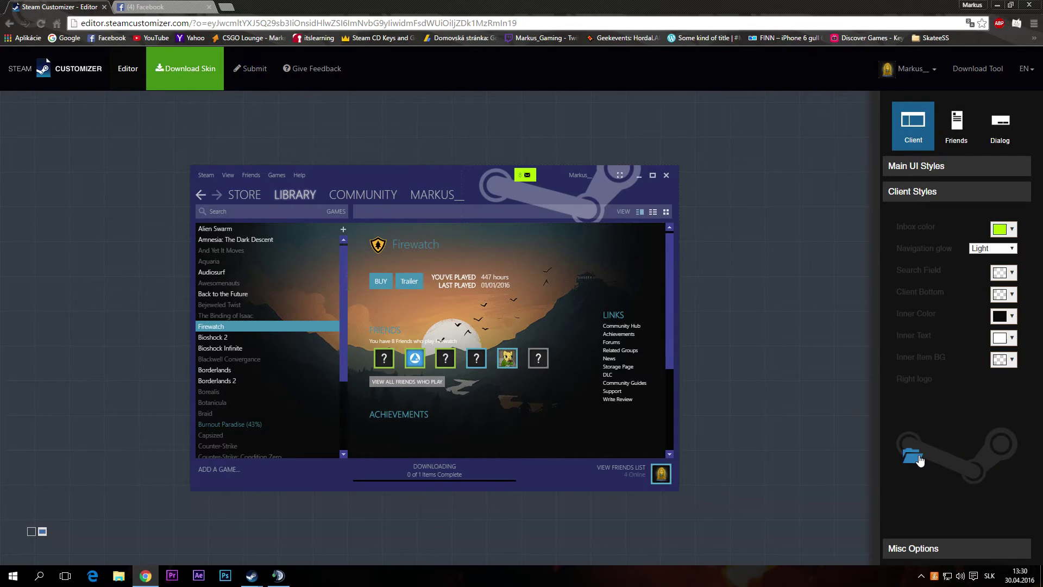
- Upload BMW.png from the Downloads folder and apply it as the right logo
left_click(918, 458)
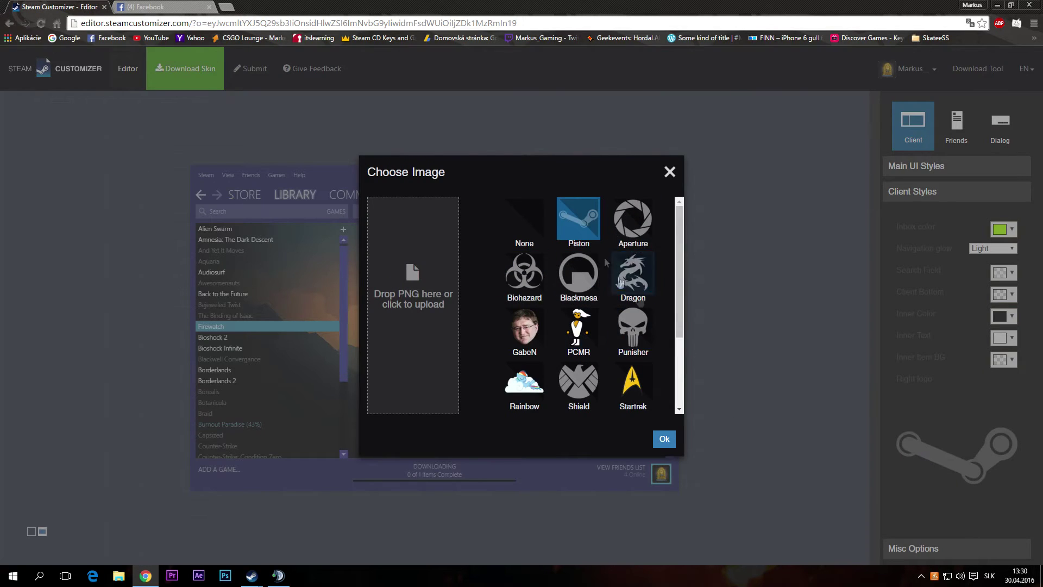
scroll(620, 326, "down", 3)
scroll(608, 370, "up", 3)
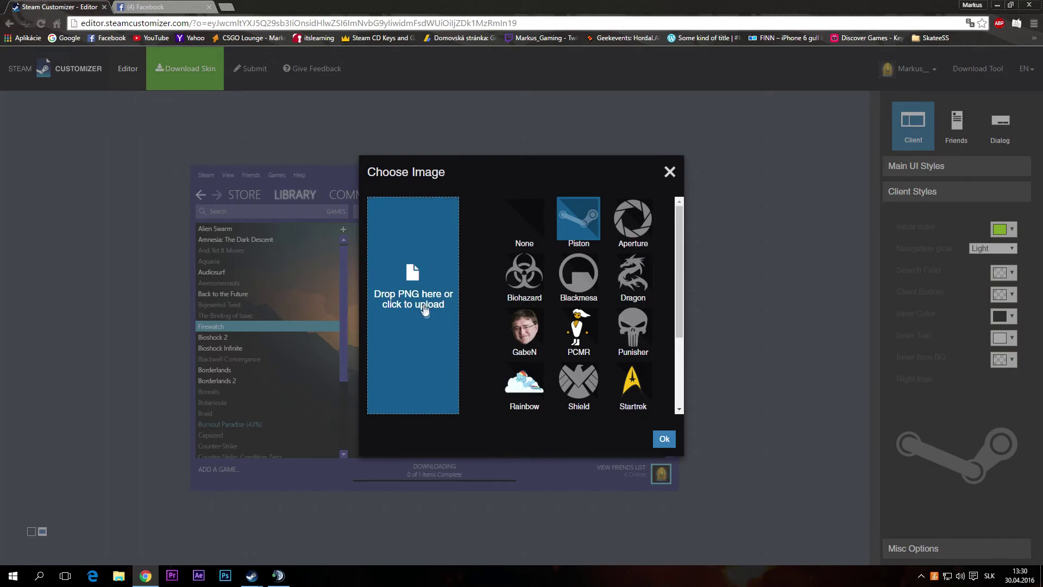
left_click(424, 310)
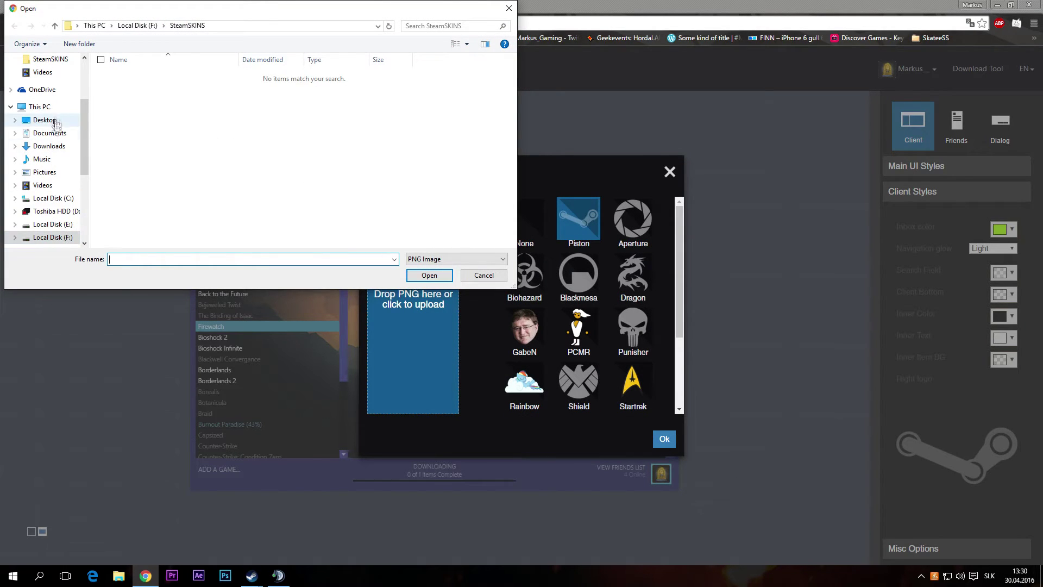
left_click(50, 147)
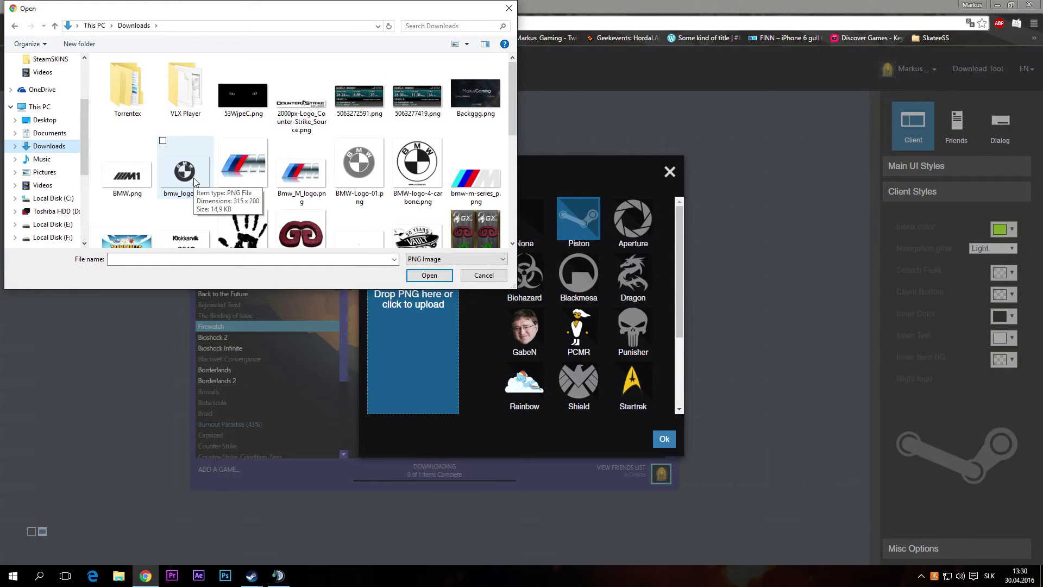
double_click(127, 174)
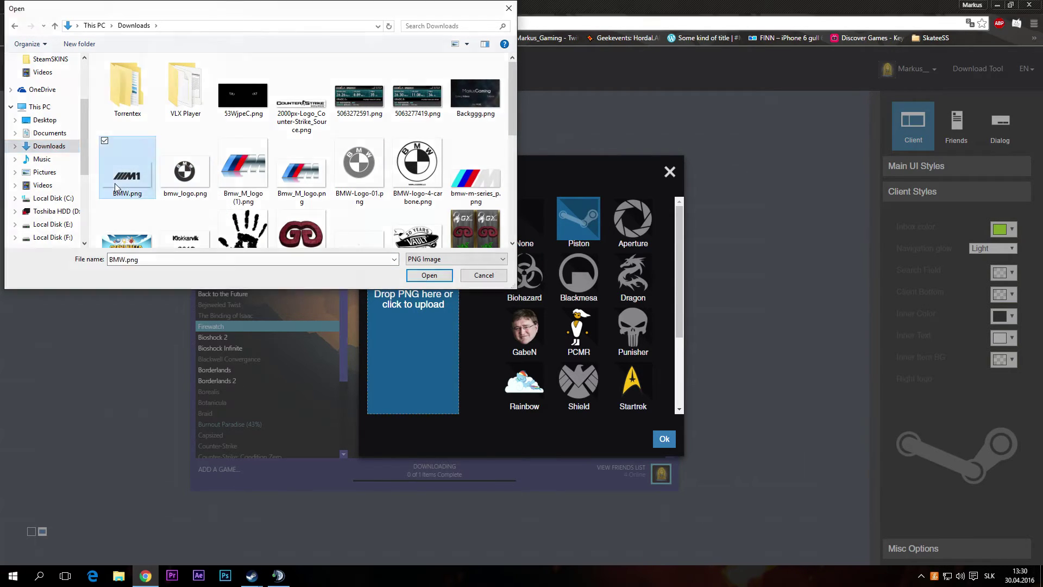
left_click(671, 442)
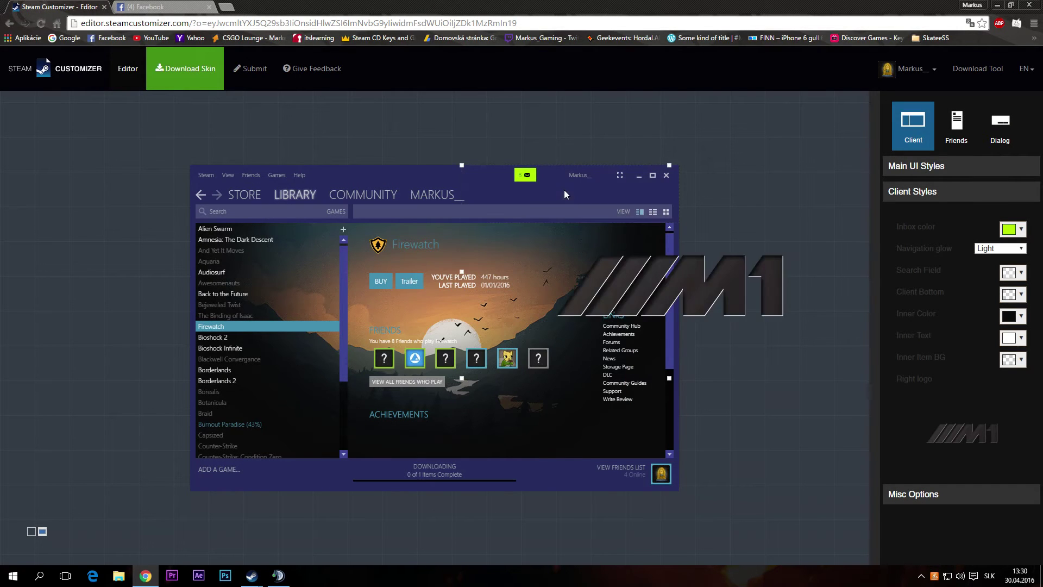
- Shrink the BMW logo and position it in the client header beside the profile name
left_click_drag(652, 292, 552, 223)
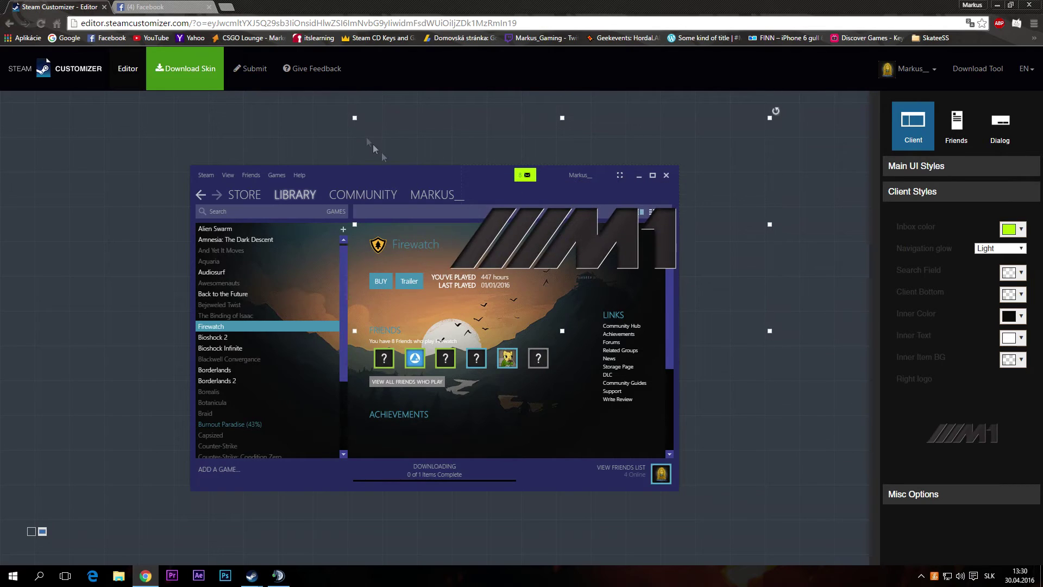
left_click_drag(355, 120, 522, 216)
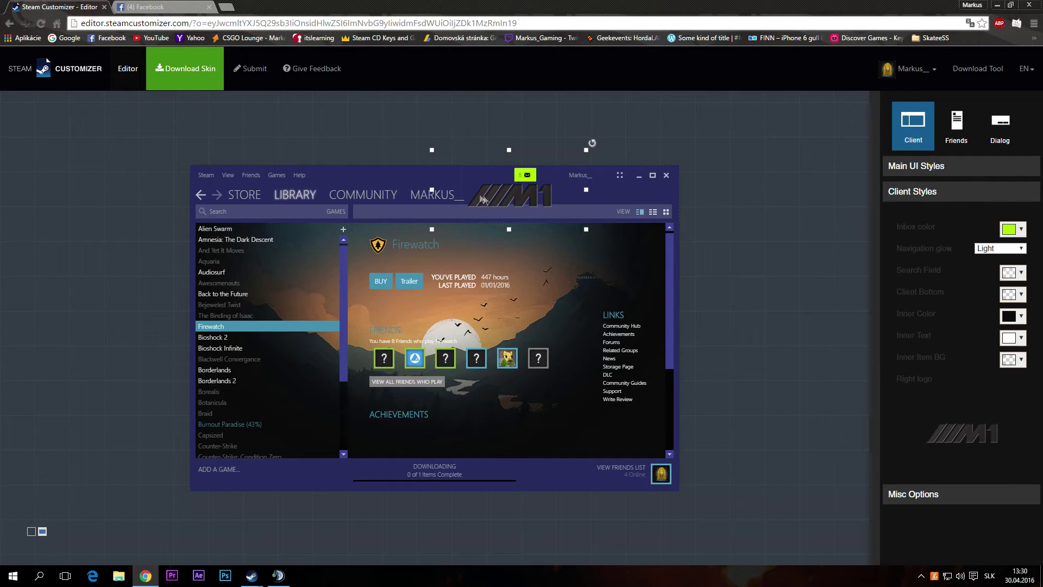
left_click_drag(483, 199, 486, 212)
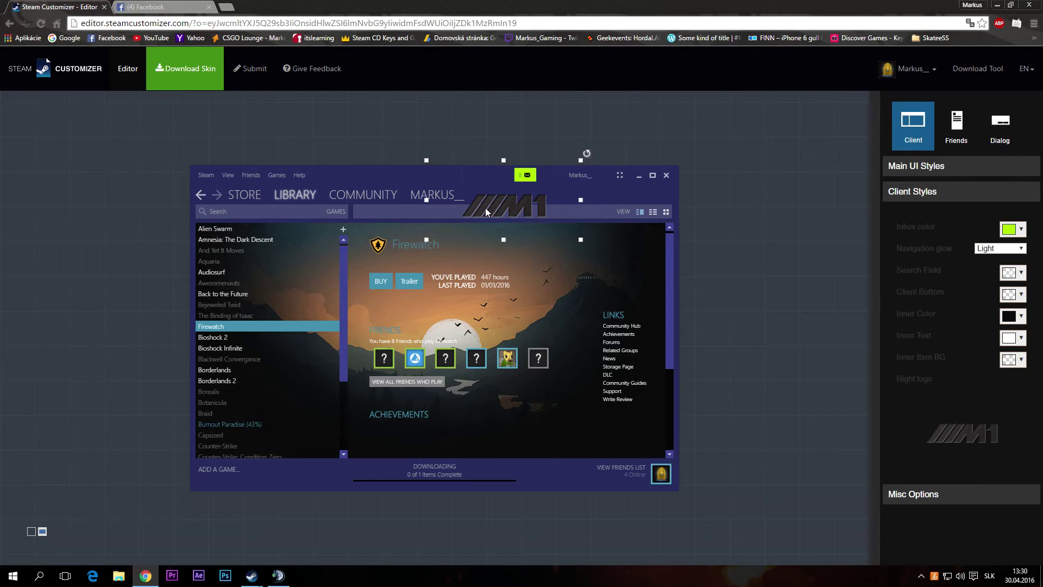
mouse_move(501, 210)
left_mouse_down()
mouse_move(504, 198)
mouse_move(503, 213)
left_mouse_up()
left_click_drag(584, 162, 616, 156)
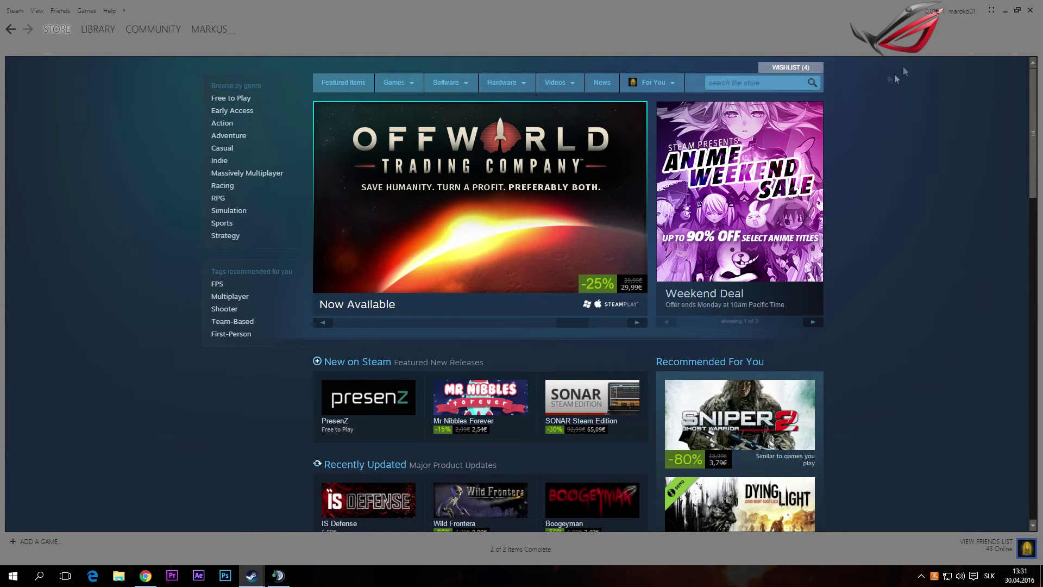
- Move the BMW logo to the far right of the header, comparing it with the logo in the Steam client
left_click(1004, 11)
left_click_drag(552, 202, 642, 201)
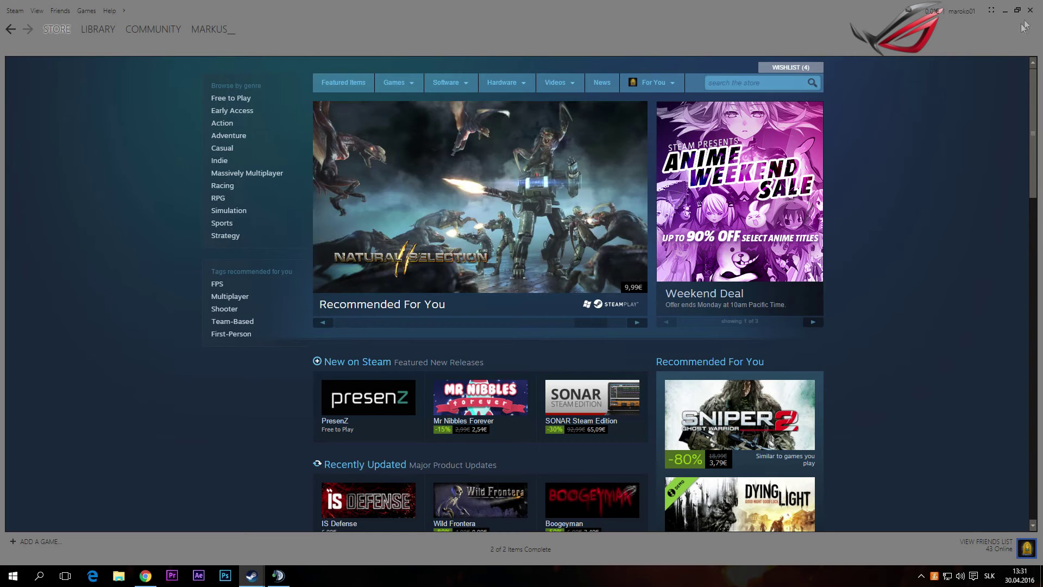
left_click(1006, 11)
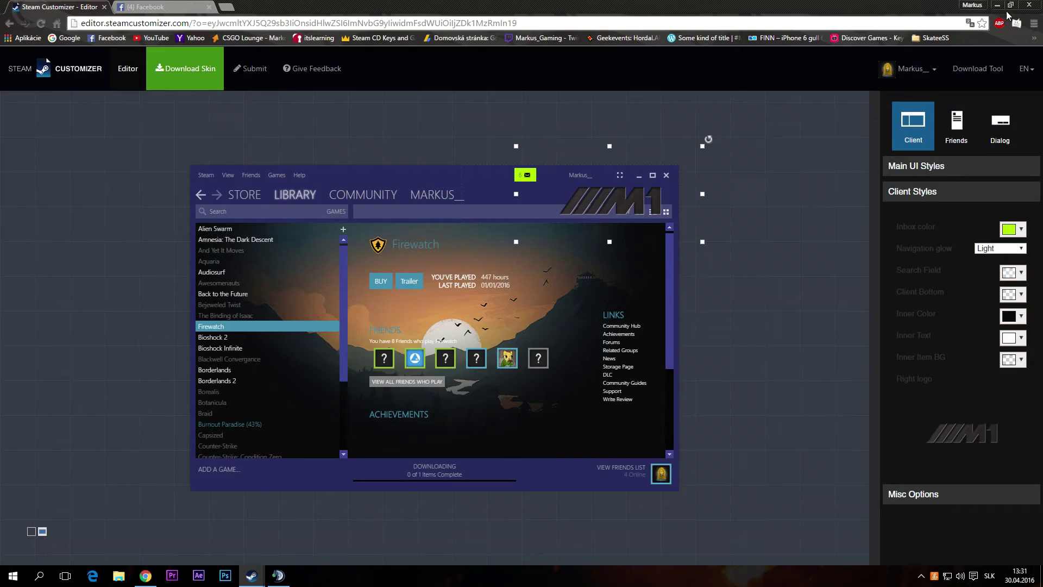
- Move the BMW logo back beside the profile name, enlarge it and place it below the inbox indicator
left_click_drag(614, 204, 517, 208)
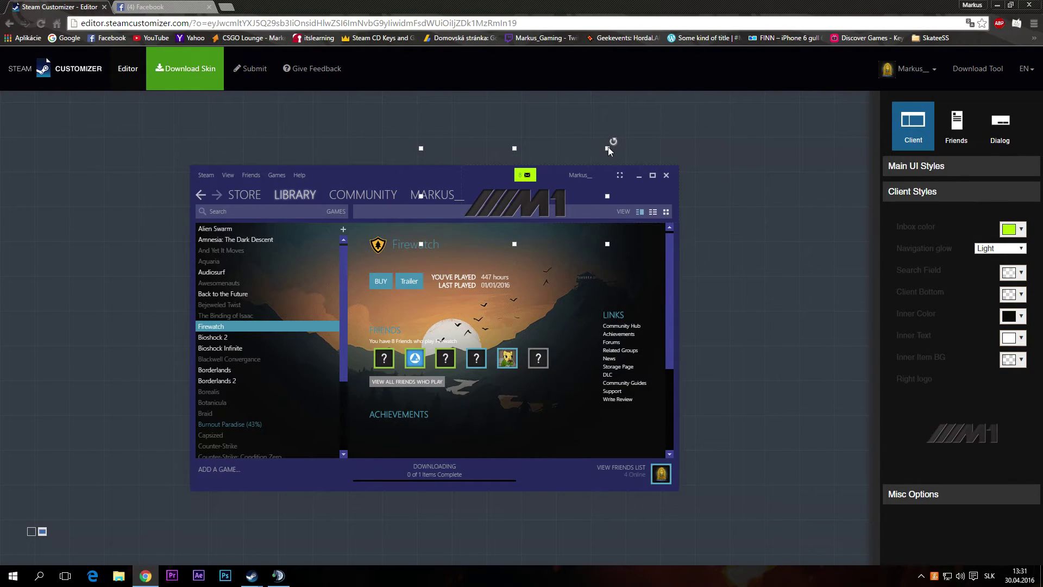
left_click_drag(608, 147, 688, 111)
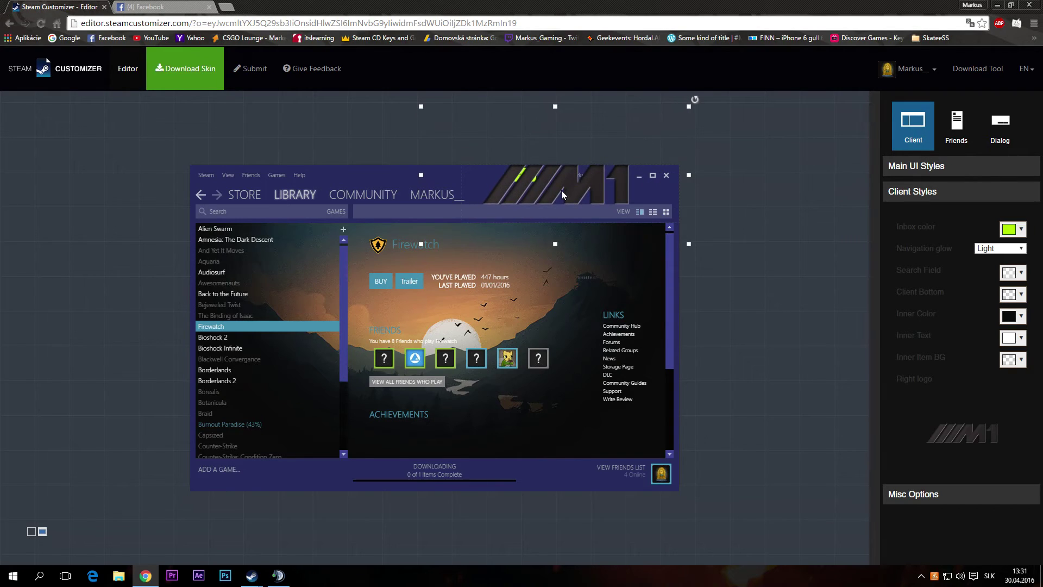
left_click_drag(562, 190, 542, 204)
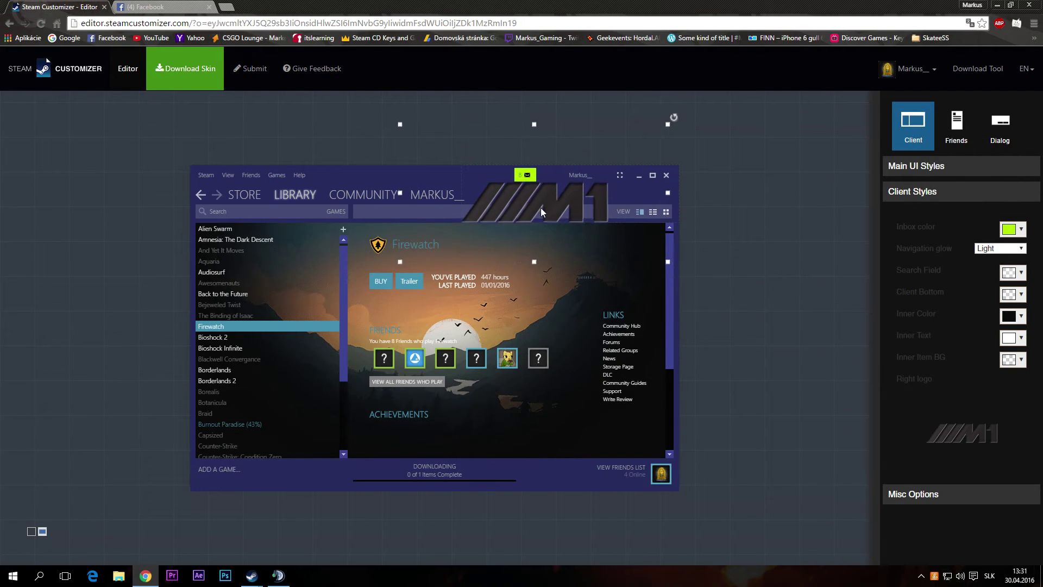
left_click(746, 197)
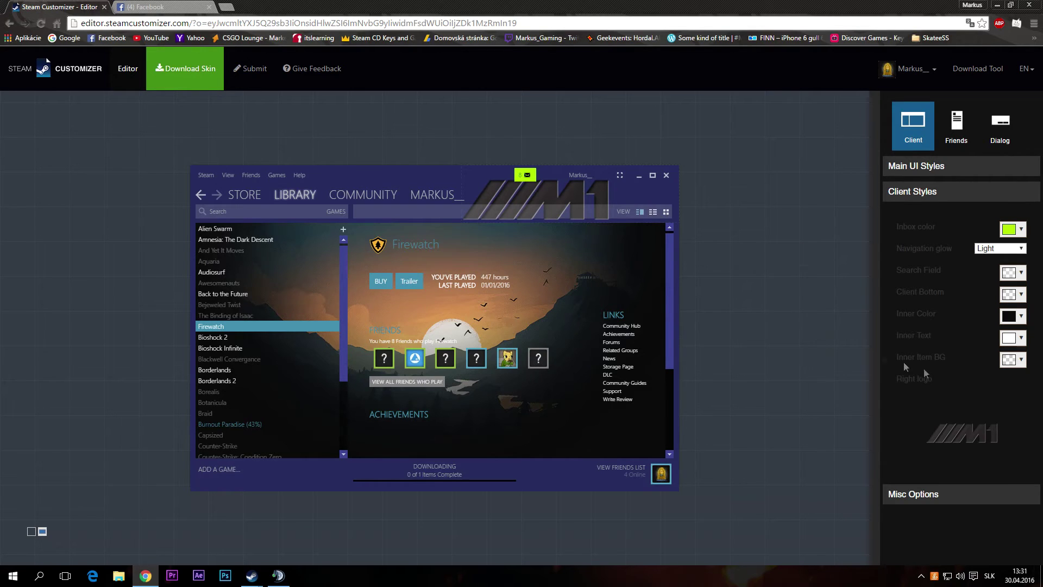
- Replace the right logo with the preset GabeN image
left_click(919, 428)
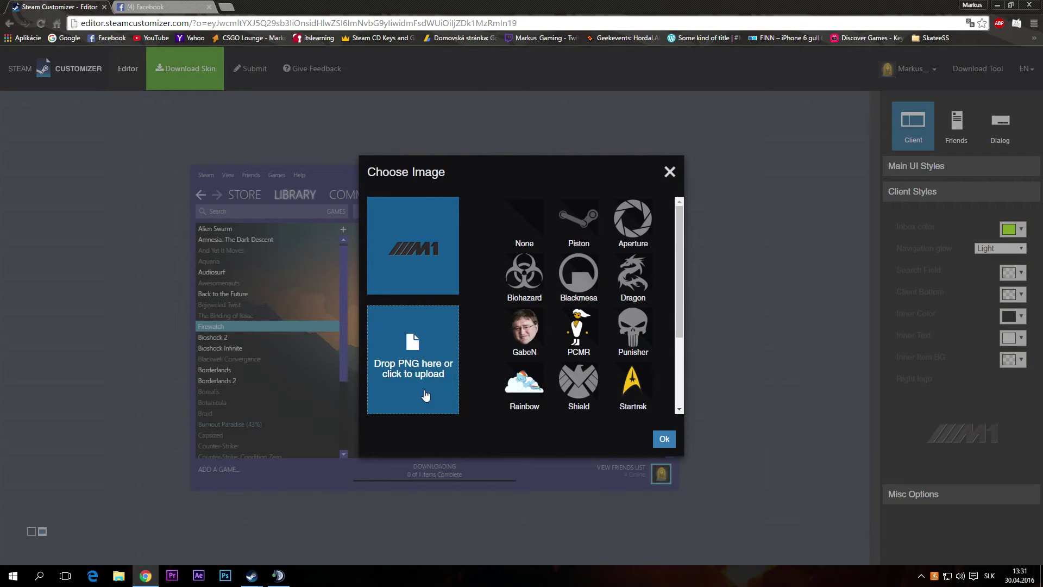
left_click(524, 332)
left_click(664, 439)
left_click(490, 191)
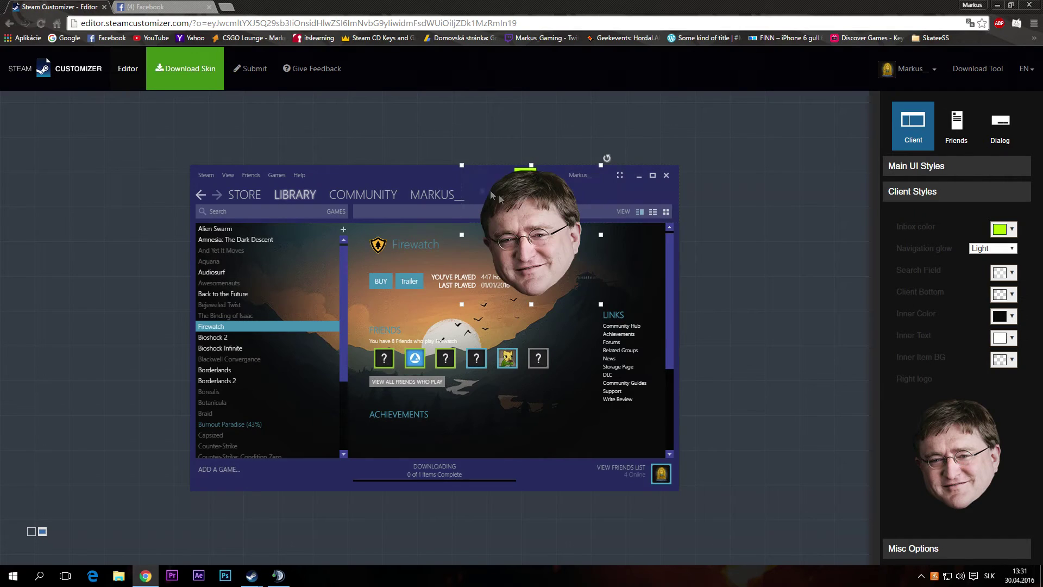
- Shrink the GabeN logo, rotate it clockwise and move it up into the client header
left_click_drag(458, 162, 484, 188)
left_click_drag(606, 182, 627, 216)
left_click_drag(541, 233, 588, 208)
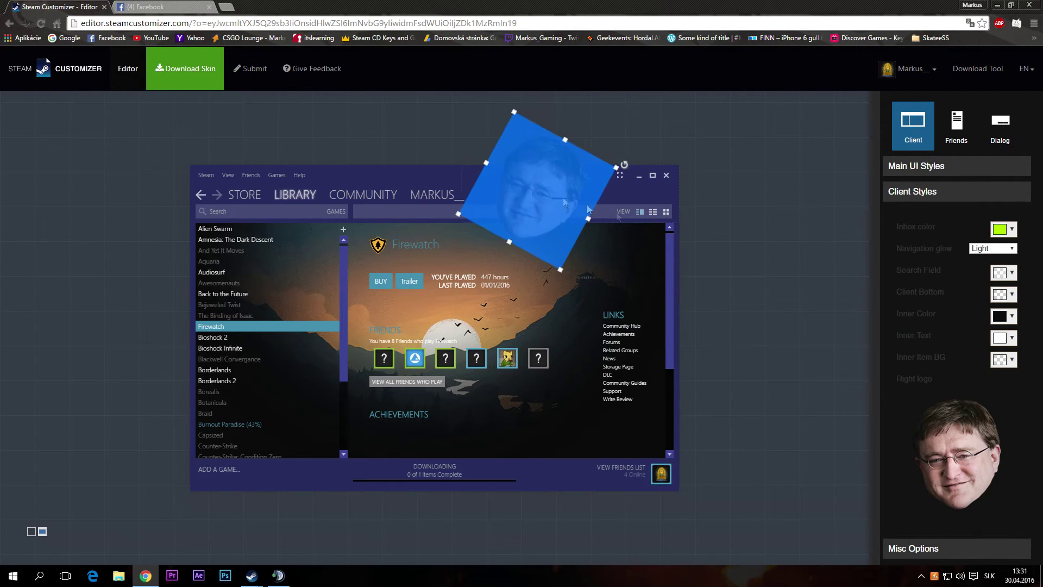
left_click(726, 227)
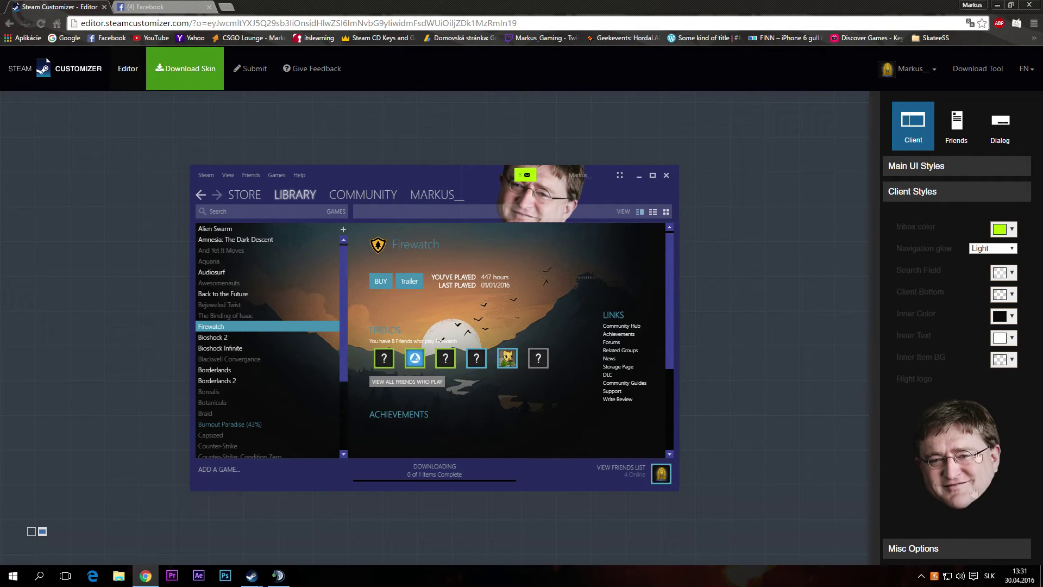
left_click(943, 193)
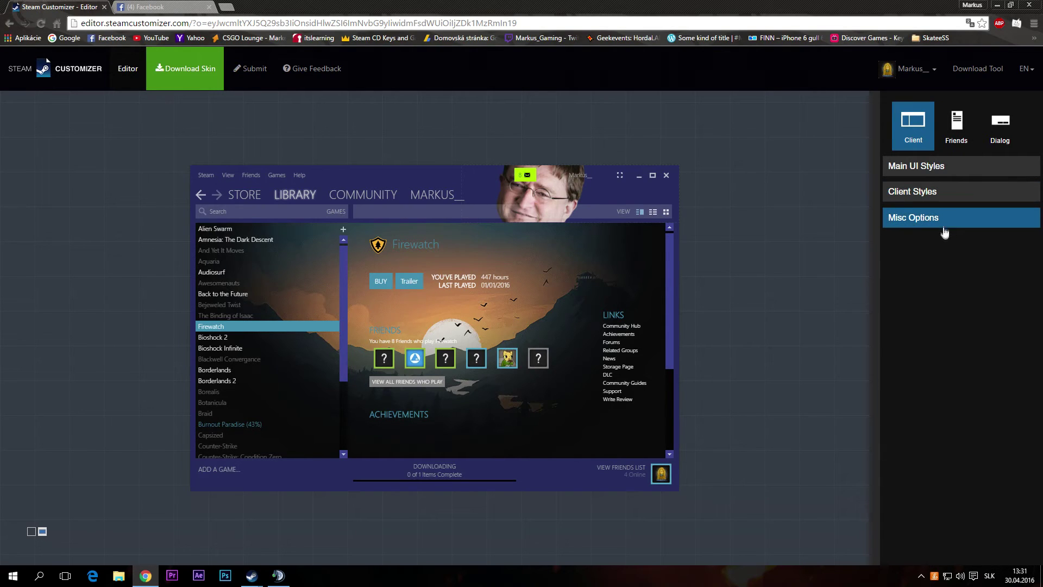
left_click(938, 195)
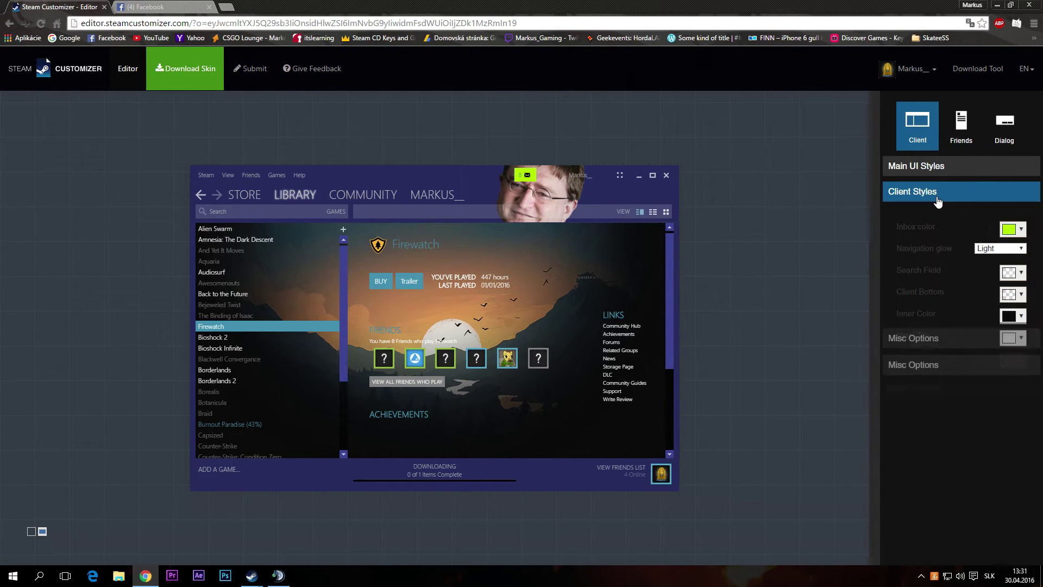
- Set the client's Online Color to blue #1e90bb in the misc options, comparing it with the Steam friends list
left_click(938, 198)
left_click(938, 219)
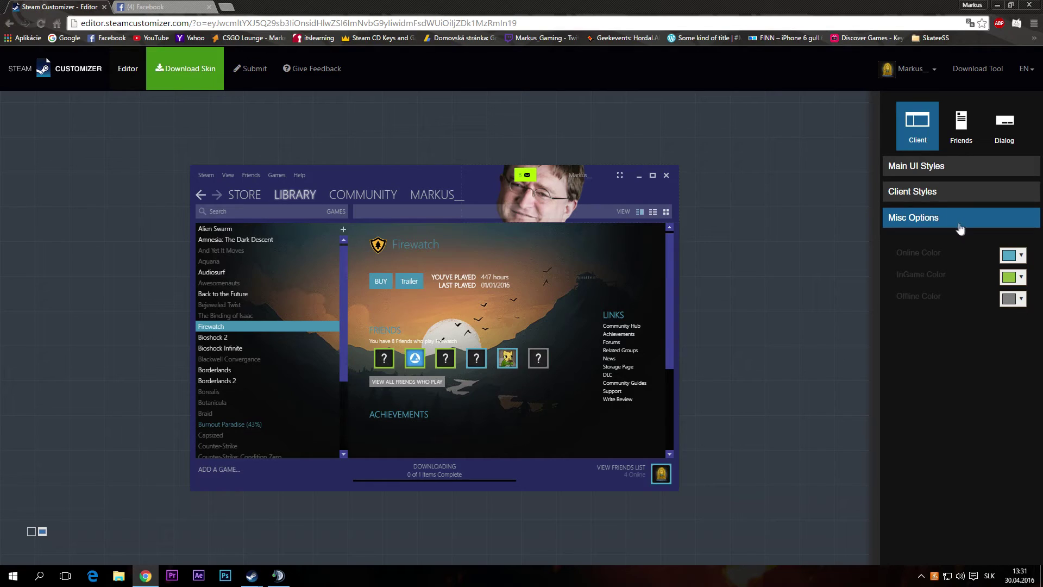
left_click(1021, 257)
left_click_drag(976, 291, 959, 312)
left_click(989, 299)
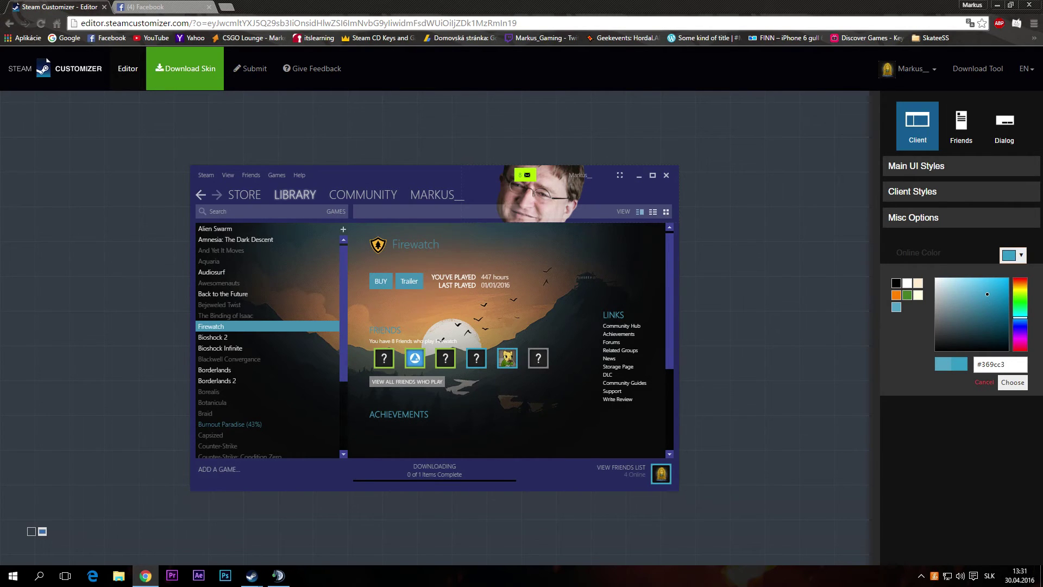
left_click_drag(652, 0, 727, 15)
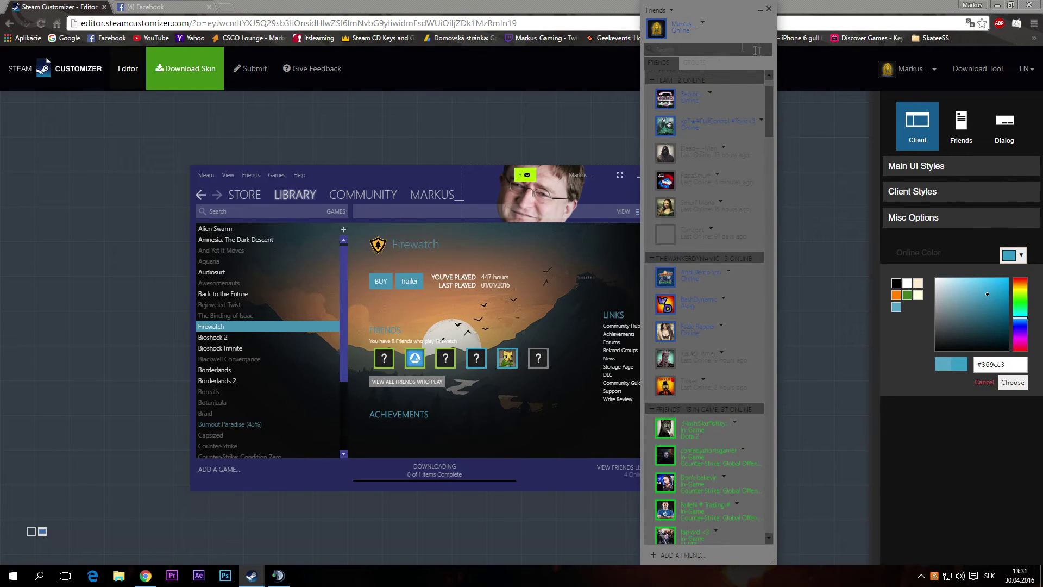
left_click_drag(733, 21, 734, 0)
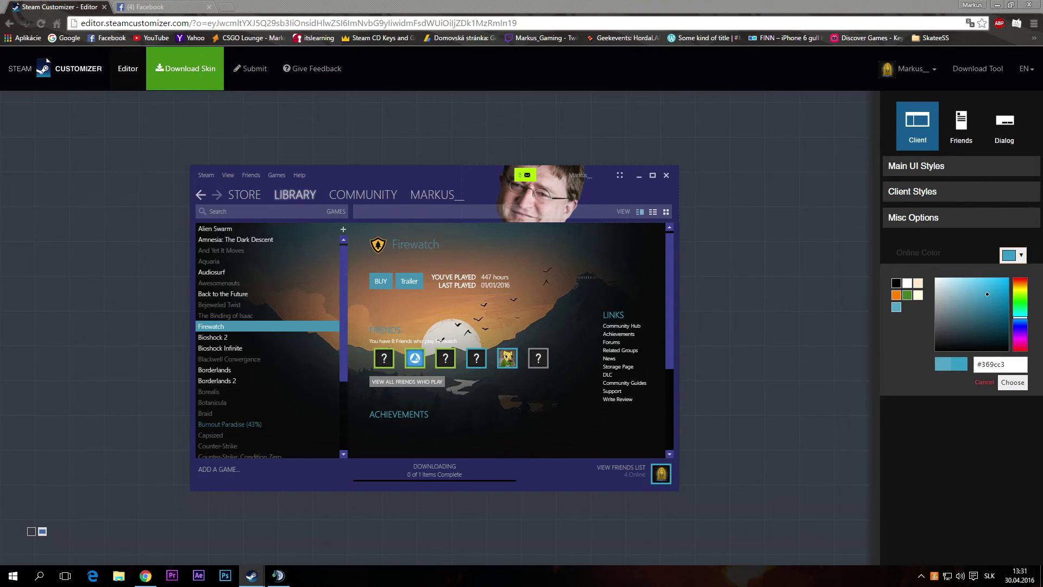
mouse_move(990, 295)
left_mouse_down()
mouse_move(1001, 310)
mouse_move(984, 293)
mouse_move(996, 297)
left_mouse_up()
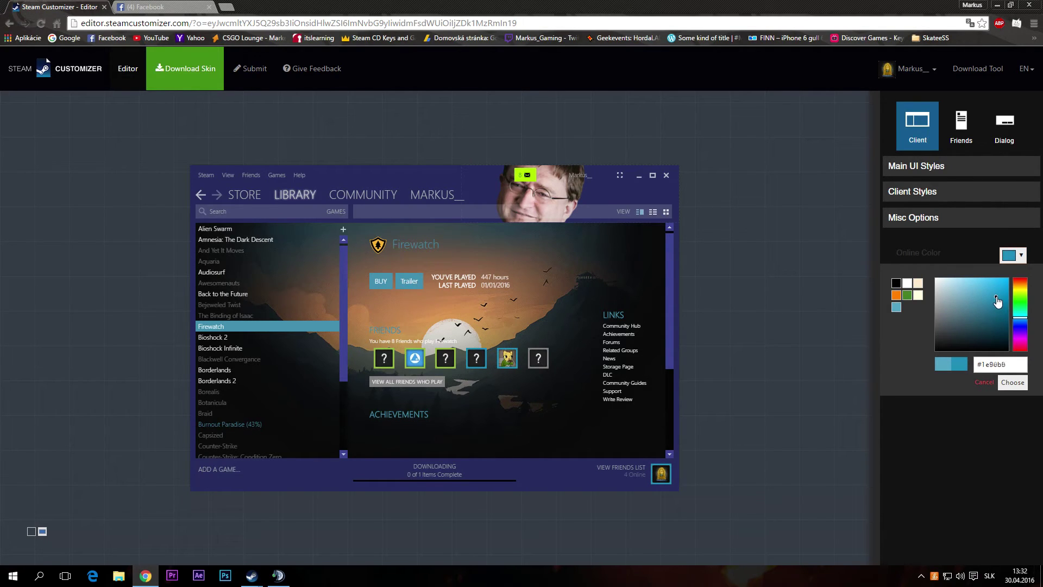
left_click(1022, 257)
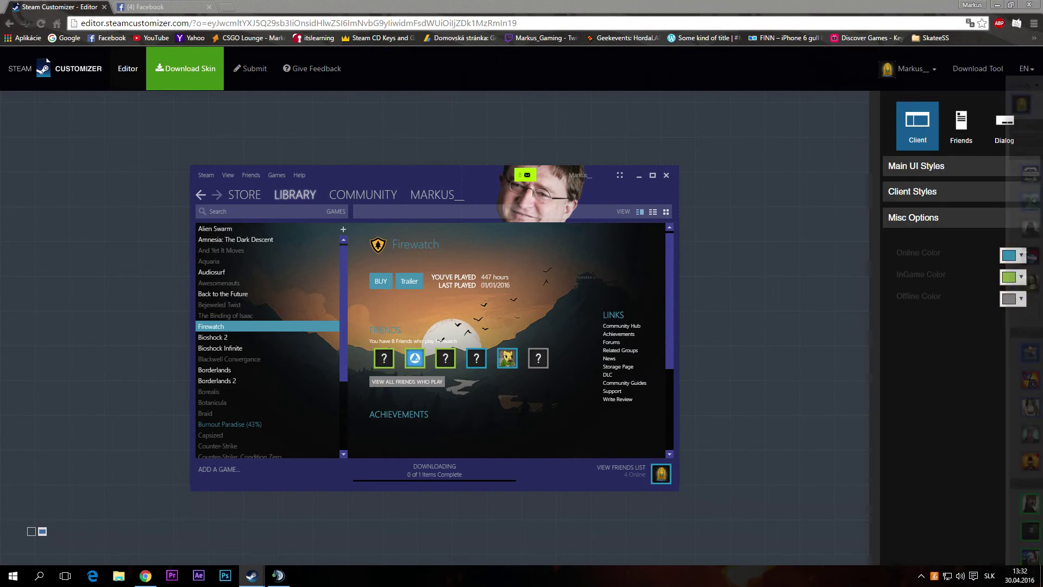
- Set the InGame Color to green #7eae1d in the misc options of the Friends view
left_click(962, 124)
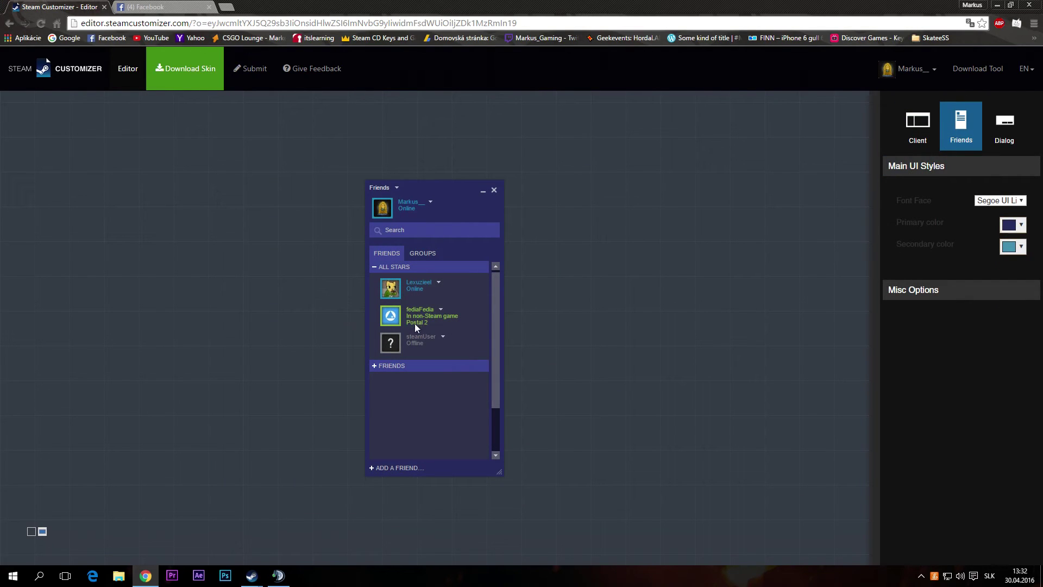
left_click(955, 291)
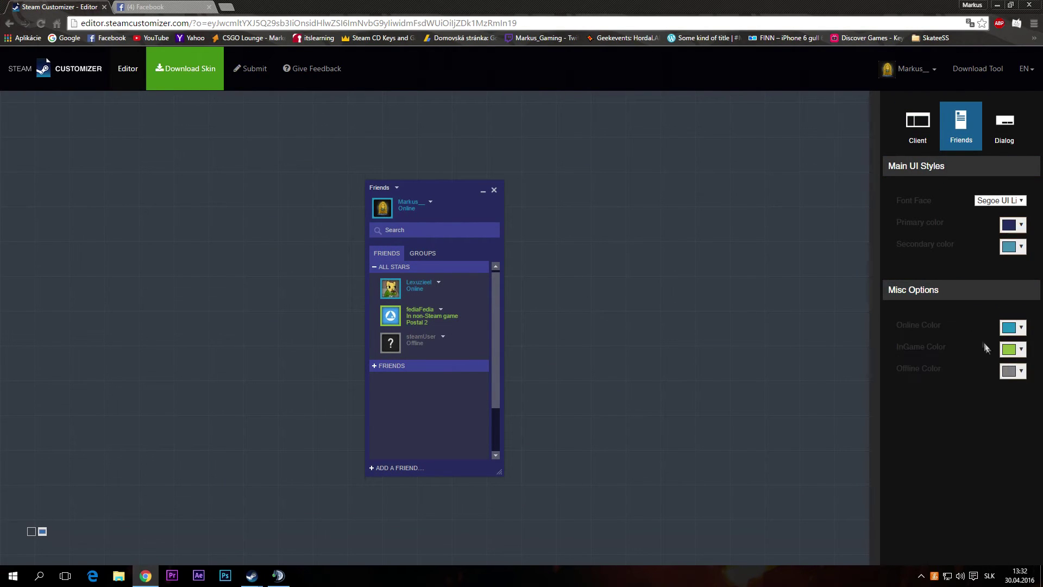
left_click(1019, 352)
mouse_move(986, 396)
left_mouse_down()
mouse_move(1034, 353)
mouse_move(993, 409)
mouse_move(996, 400)
left_mouse_up()
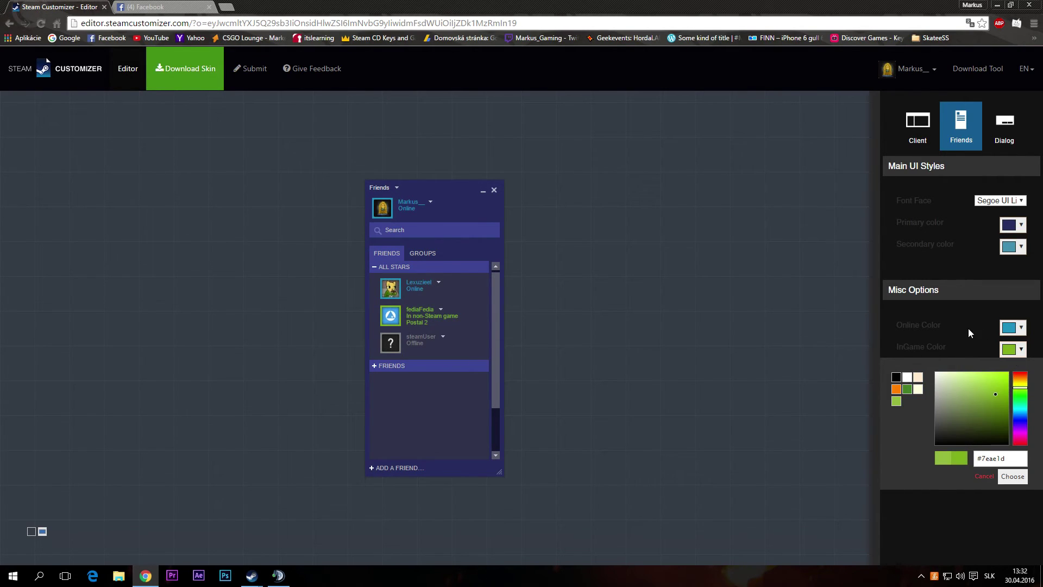
left_click(977, 347)
- Change the Online Color to teal #008378 in the Friends view and check it in the Client view
left_click(1021, 328)
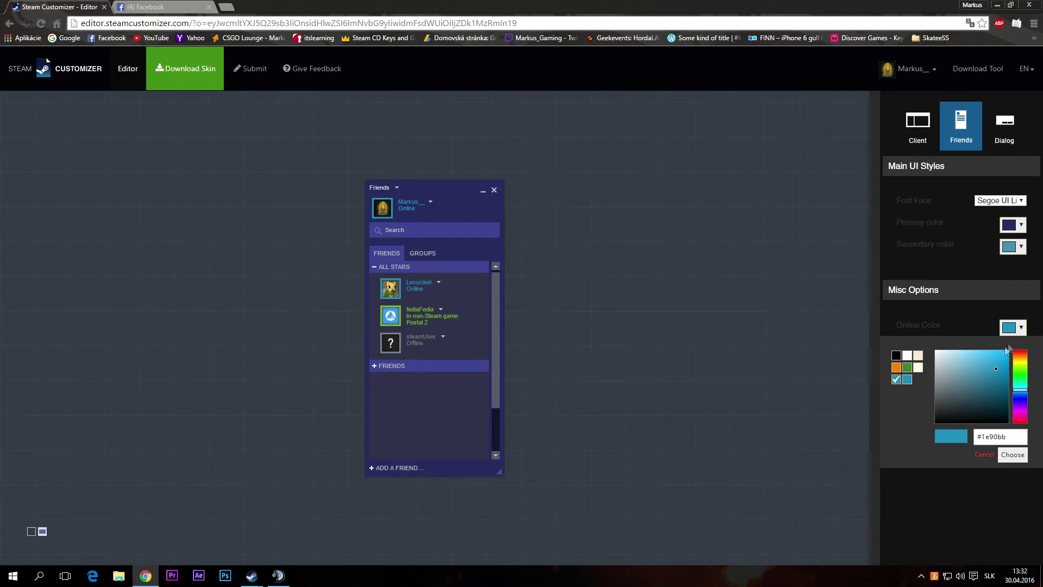
mouse_move(996, 376)
left_mouse_down()
mouse_move(1014, 408)
mouse_move(1016, 385)
mouse_move(1021, 401)
left_mouse_up()
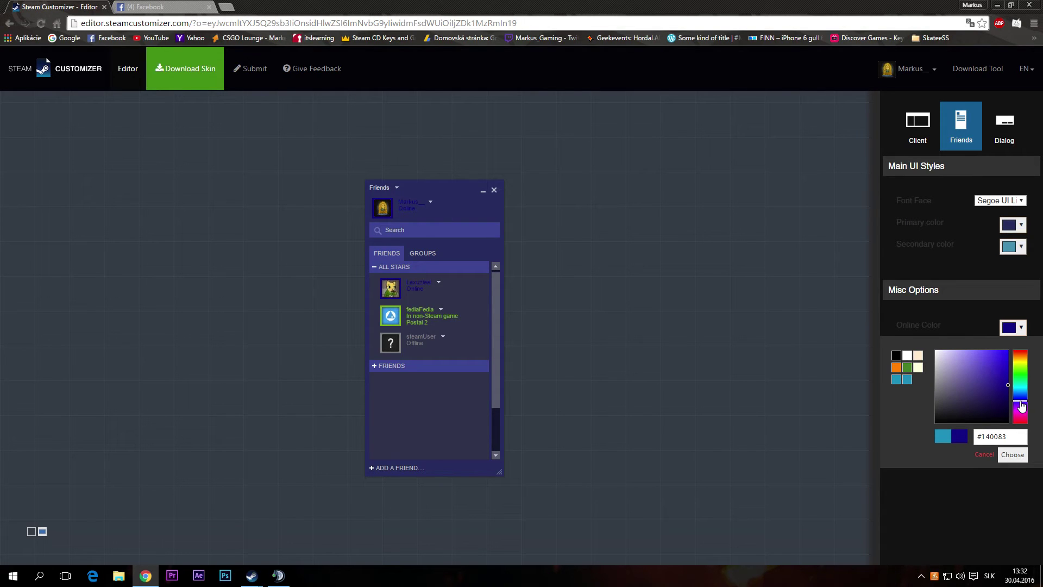
mouse_move(1021, 405)
left_mouse_down()
mouse_move(1021, 365)
mouse_move(1024, 390)
left_mouse_up()
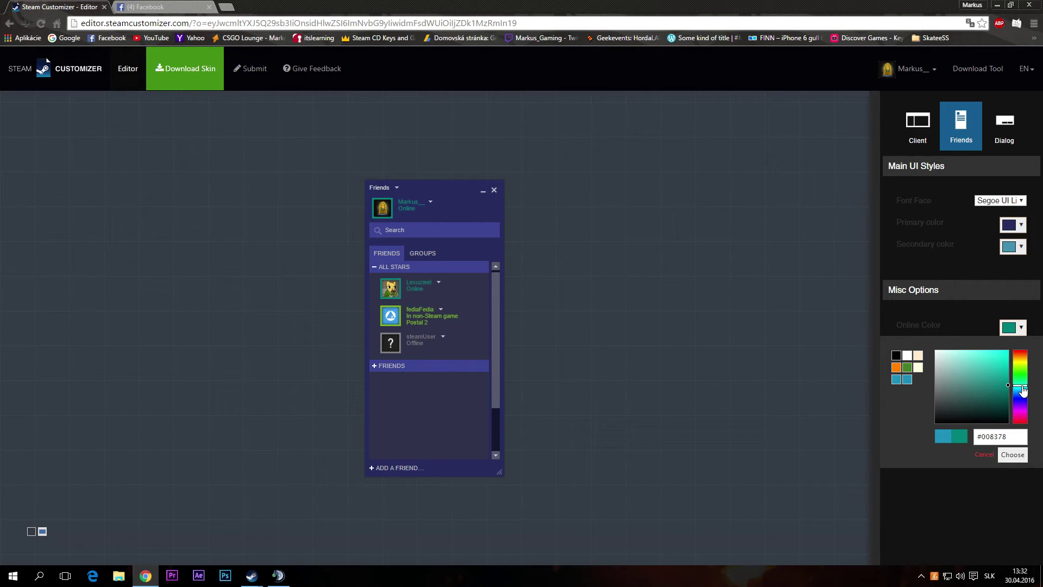
left_click(1022, 328)
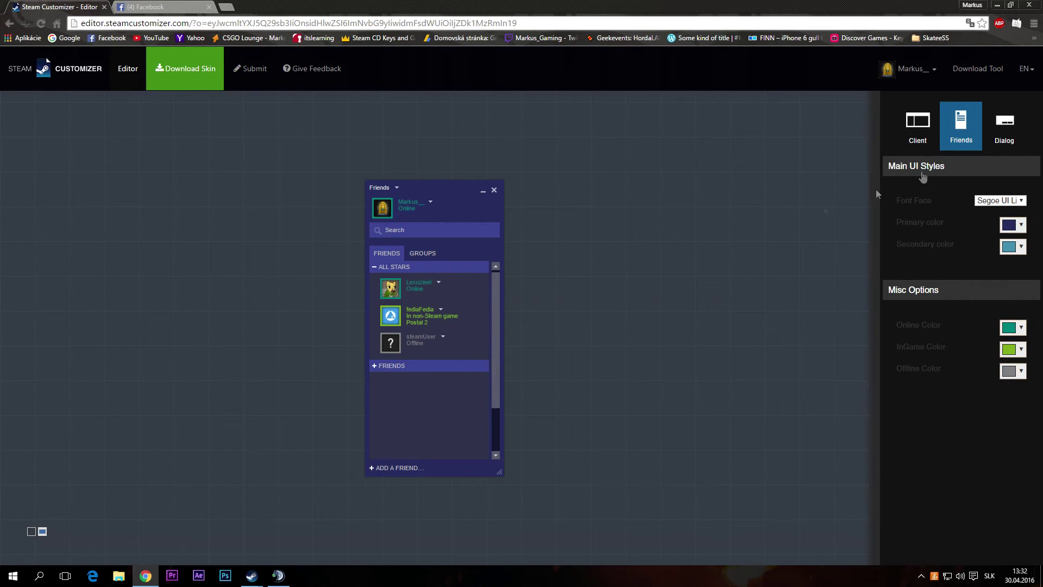
left_click(918, 126)
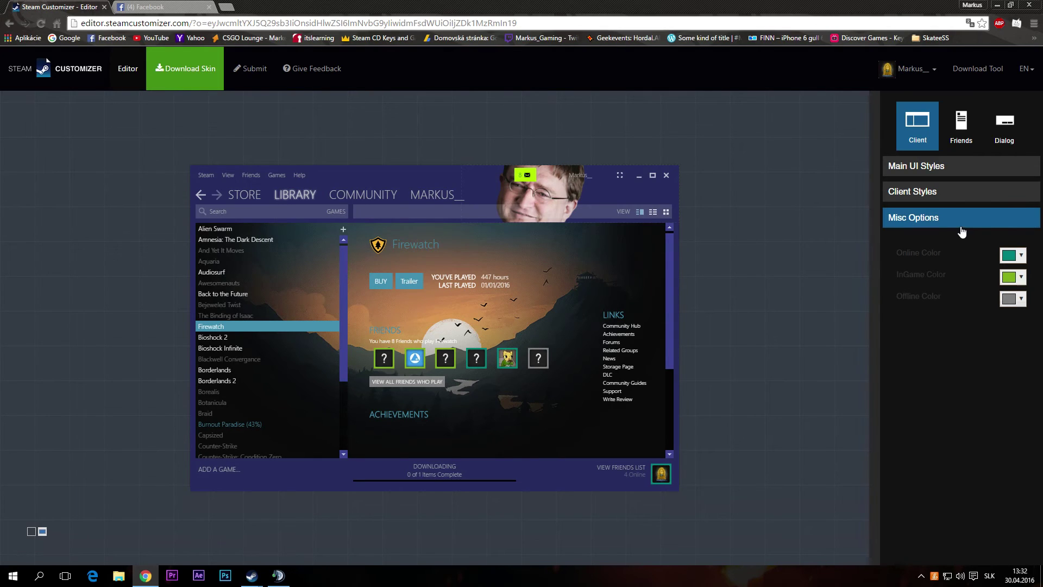
- Try a near-white #f6f6f6 primary color on the dialogs and preview it in the Client view
left_click(1003, 135)
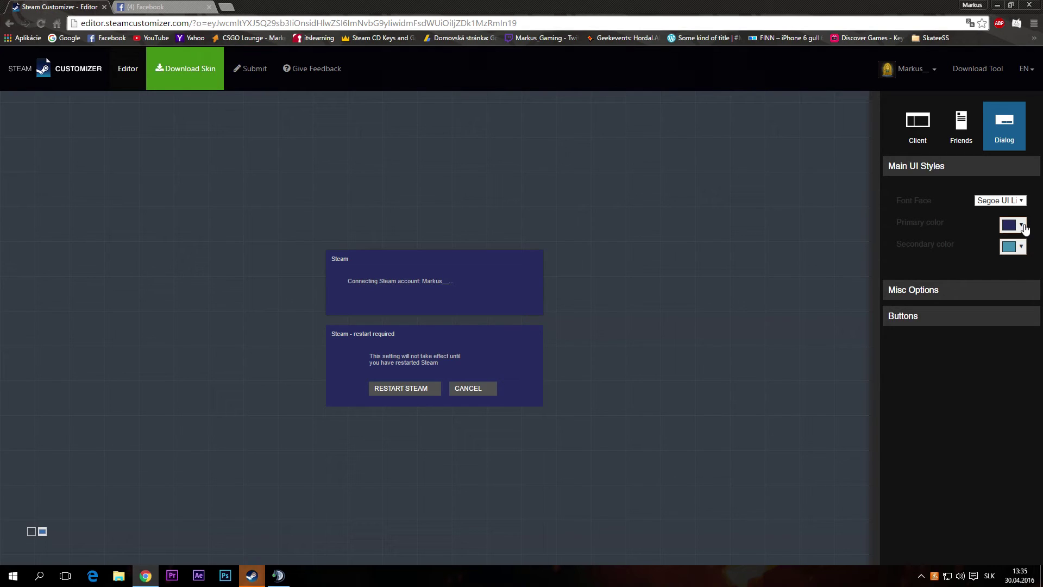
left_click(1005, 232)
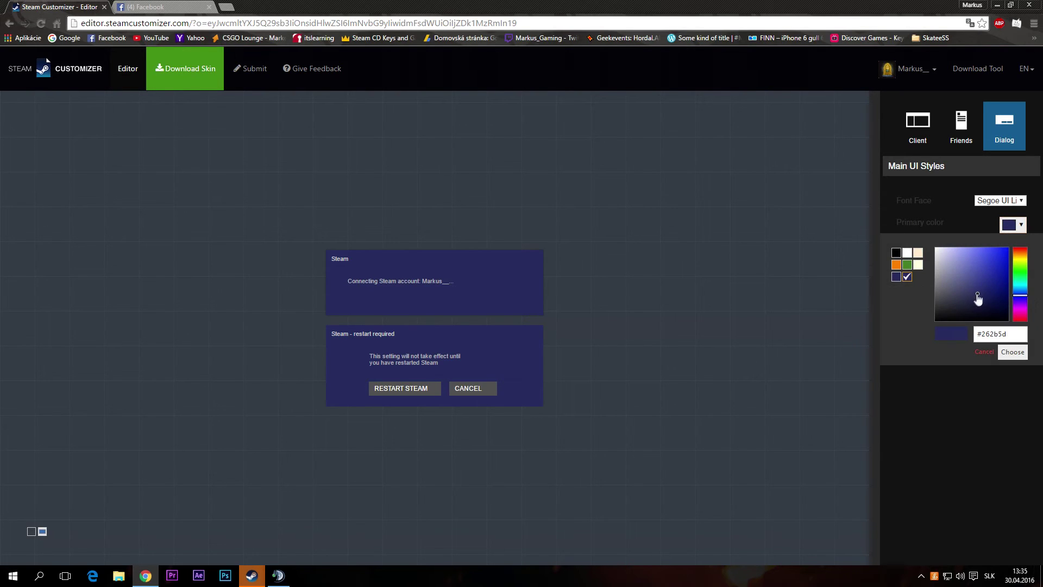
left_click(933, 250)
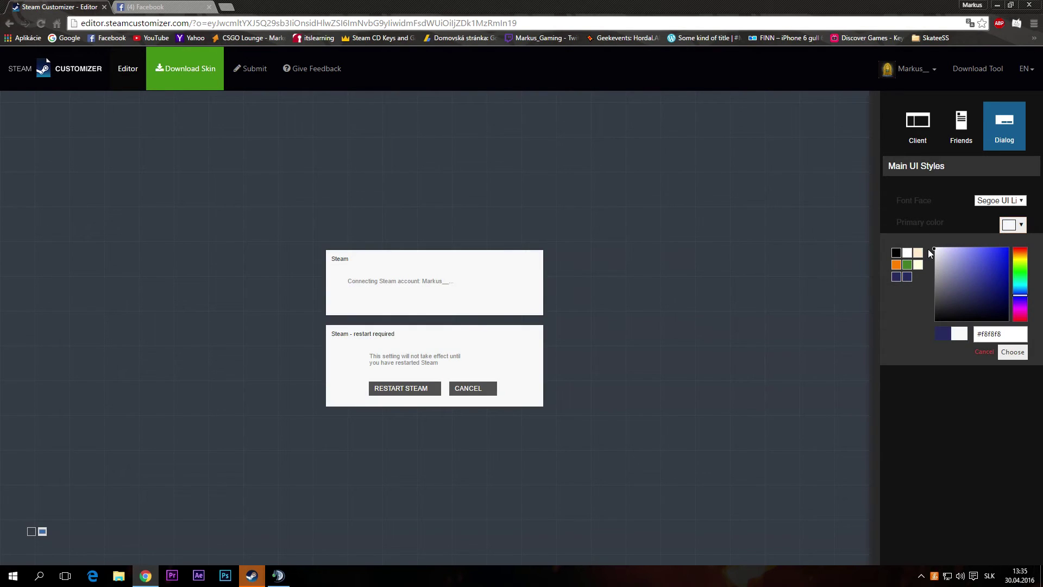
left_click(1017, 224)
left_click(1017, 225)
left_click(1018, 226)
left_click(918, 139)
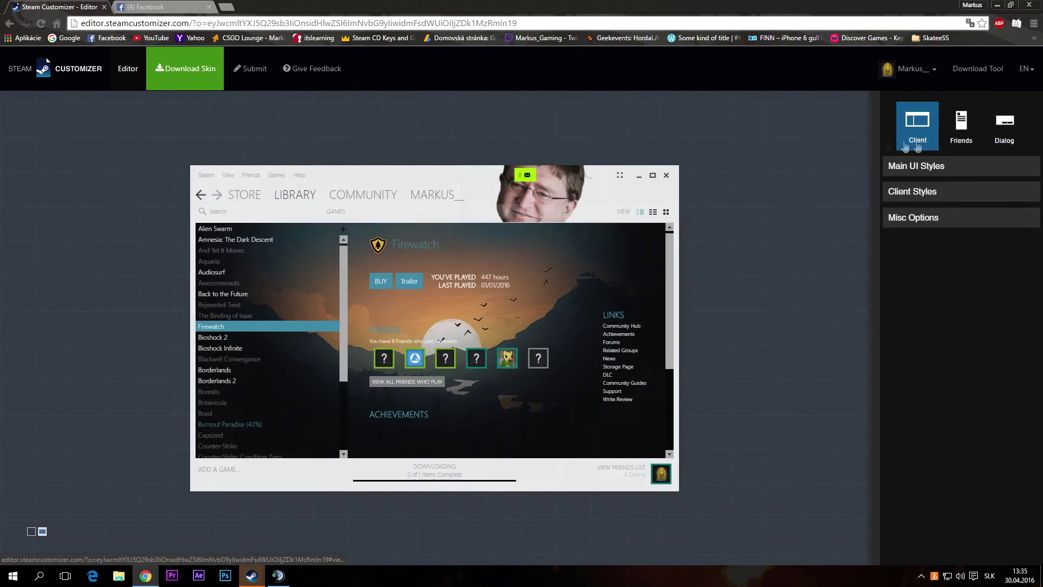
- Set the primary color in the Dialog view to a dark blue
left_click(995, 136)
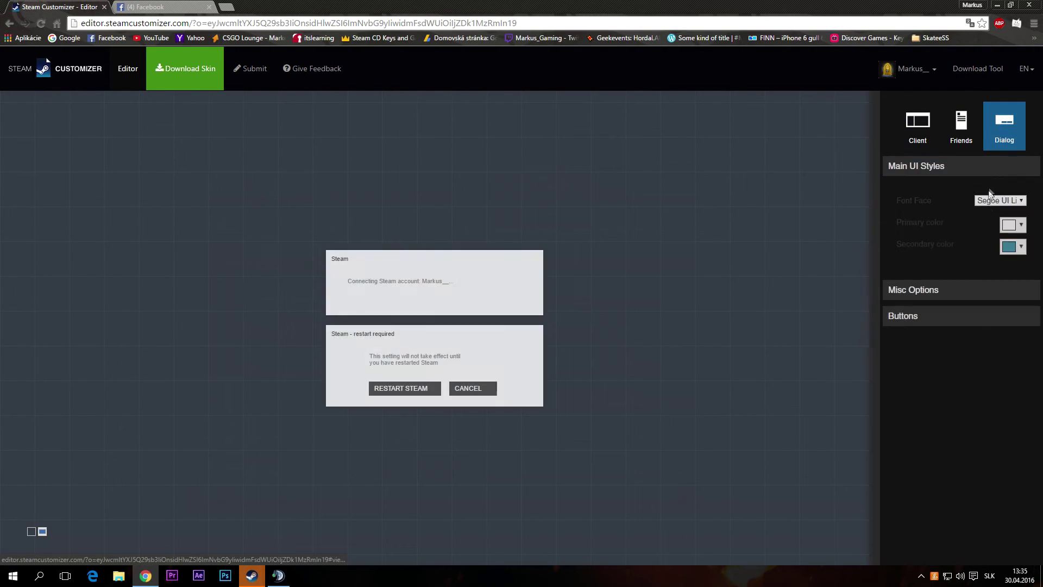
left_click(1013, 225)
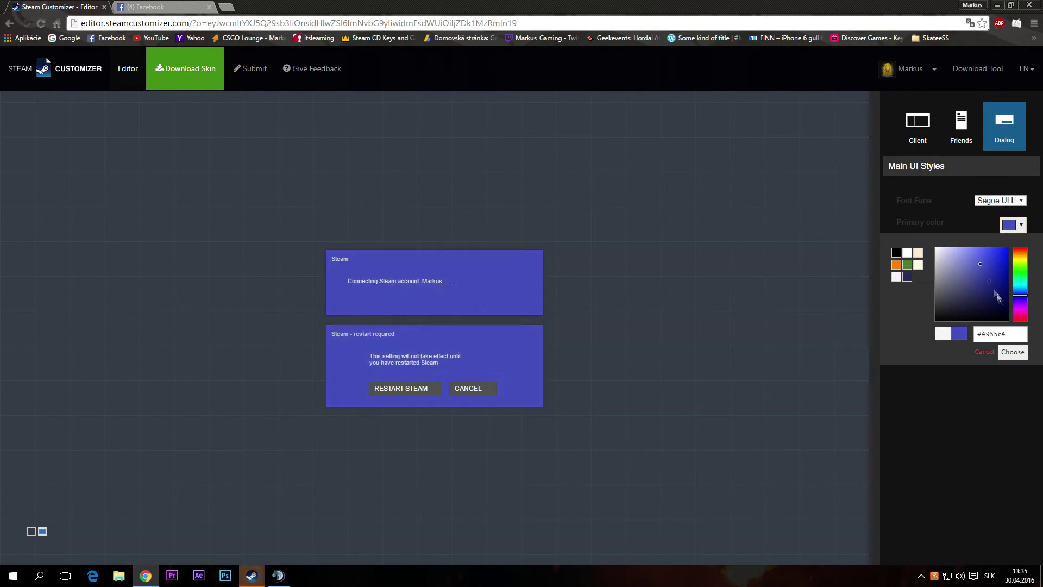
left_click_drag(998, 296, 987, 298)
left_click(1022, 225)
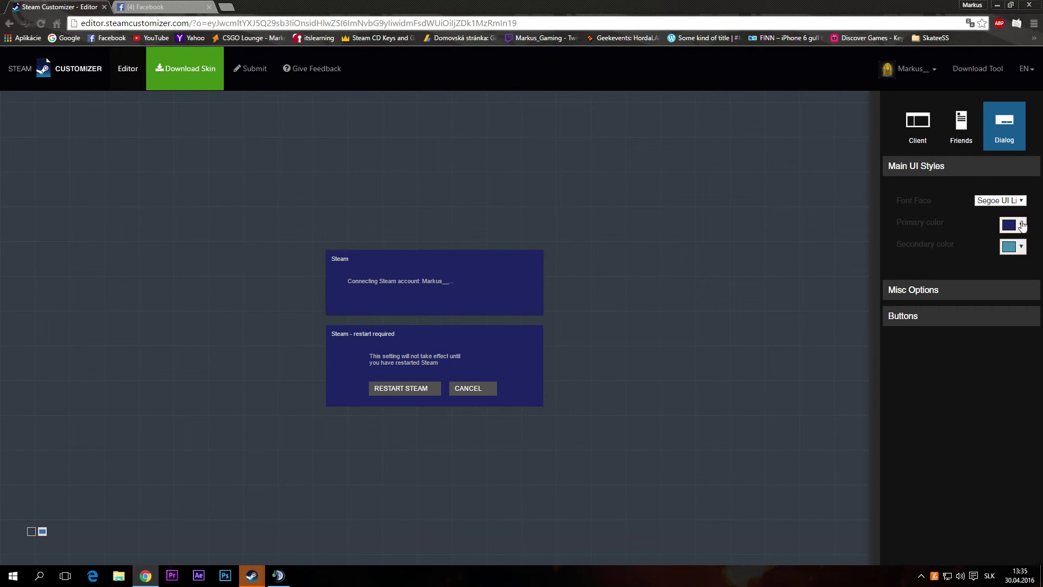
- Try a red Button Color for the dialogs and preview it in the Client view
left_click(977, 172)
left_click(937, 219)
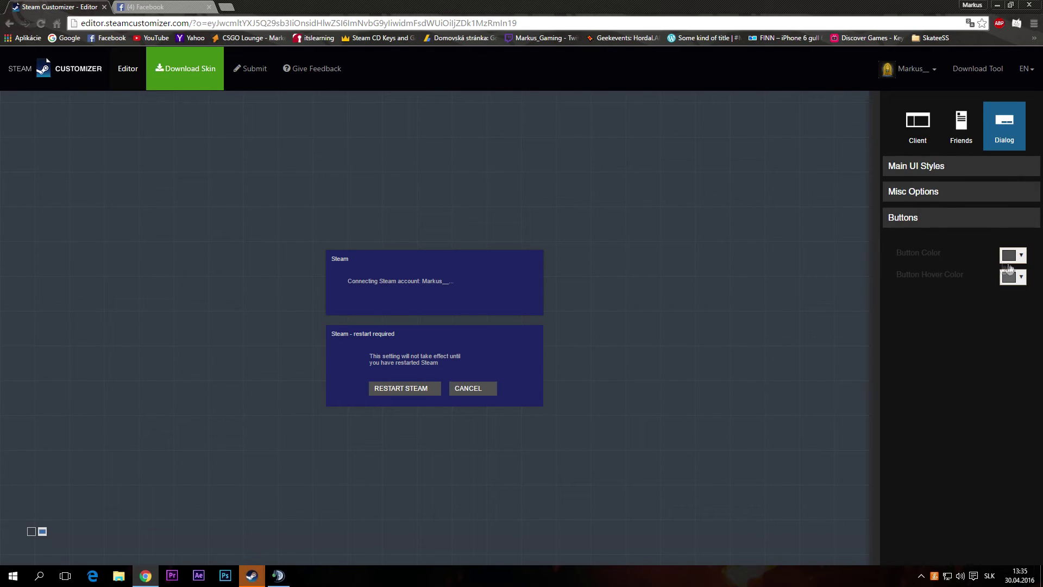
left_click(1009, 256)
left_click_drag(988, 332, 972, 321)
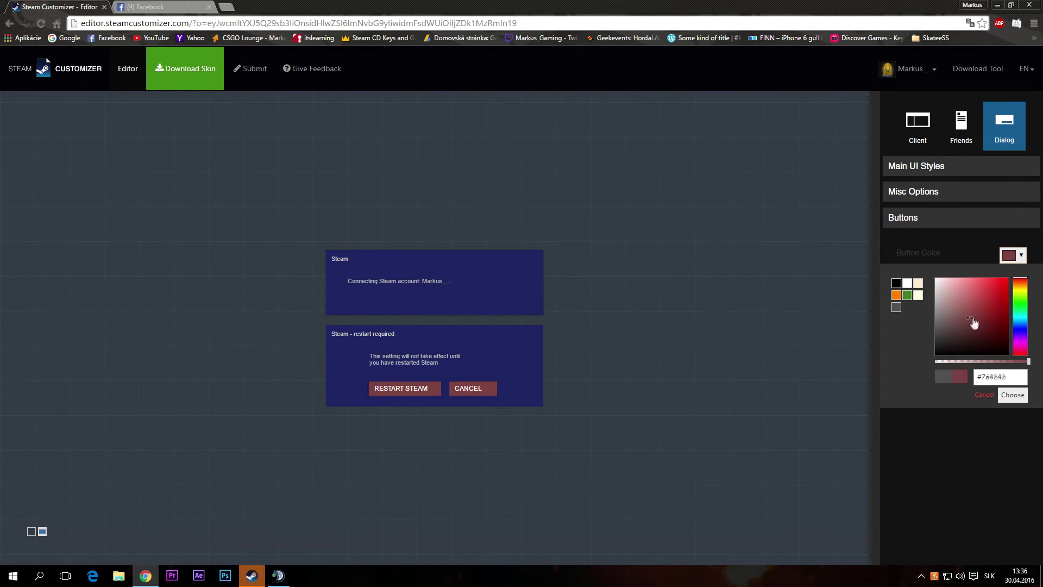
left_click(918, 124)
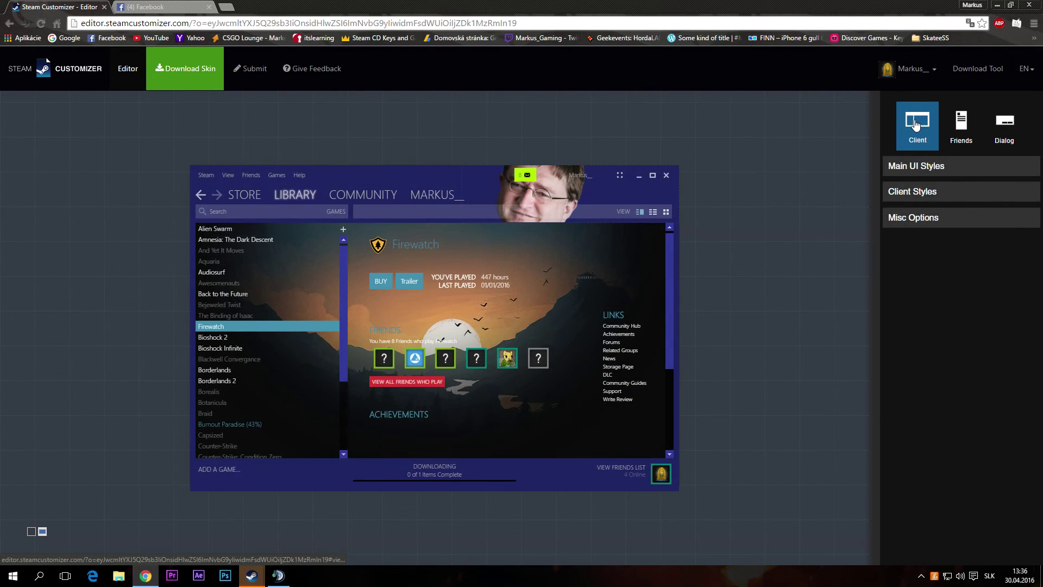
- Restore the dialog Button Color to the original gray #505050
left_click(984, 152)
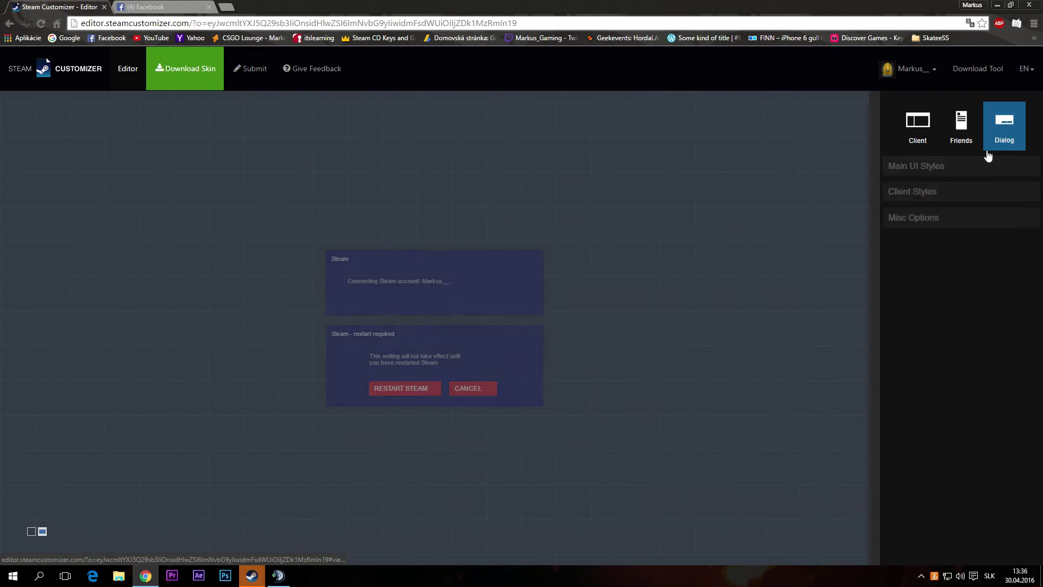
left_click(1015, 264)
left_click(941, 329)
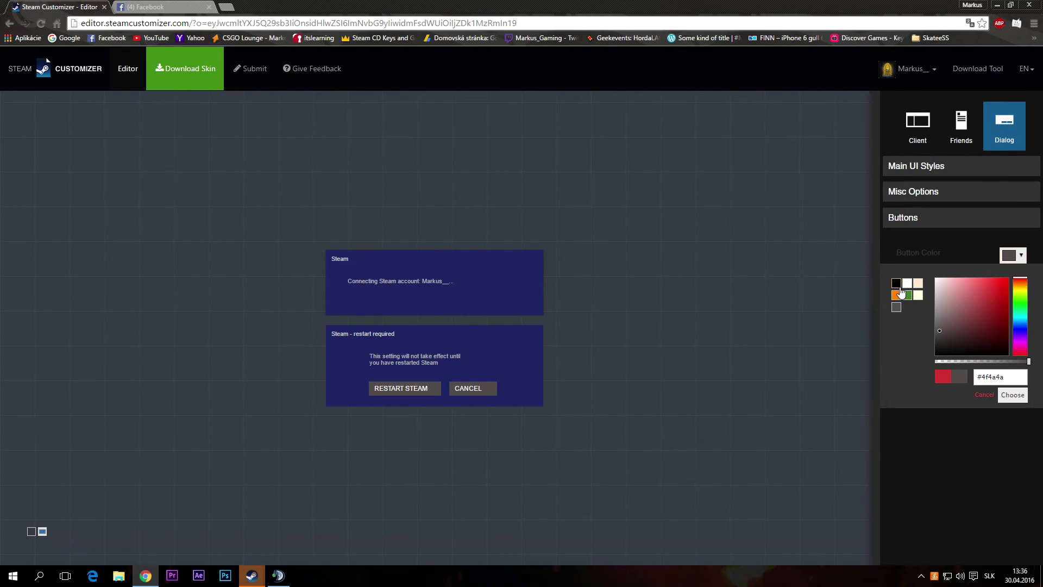
left_click(896, 307)
left_click(1014, 255)
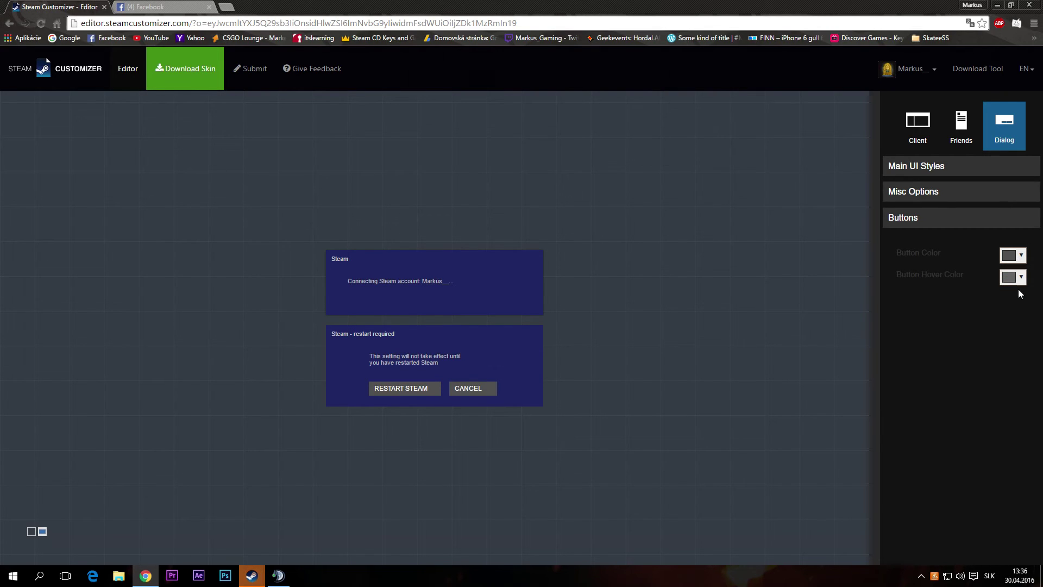
- Try red #c80d0d as the Button Hover Color and preview it in the Friends and Client views
left_click(1013, 277)
mouse_move(984, 354)
left_mouse_down()
mouse_move(973, 364)
mouse_move(999, 340)
mouse_move(970, 338)
mouse_move(994, 335)
left_mouse_up()
left_click(1022, 277)
left_click(961, 125)
left_click(915, 140)
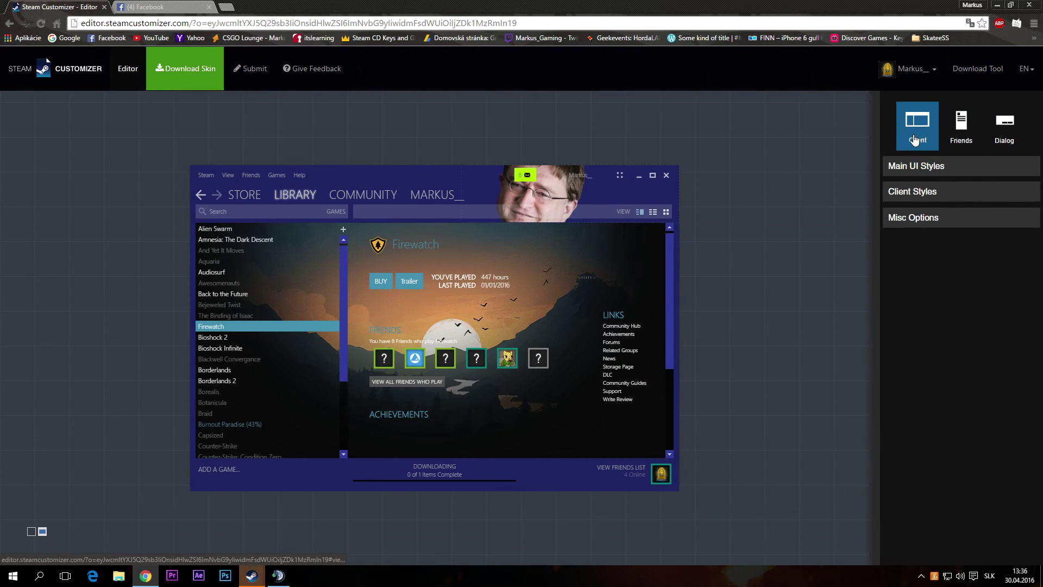
- Try a different Button Color in the Dialog view, then return it to gray #505050
left_click(1004, 126)
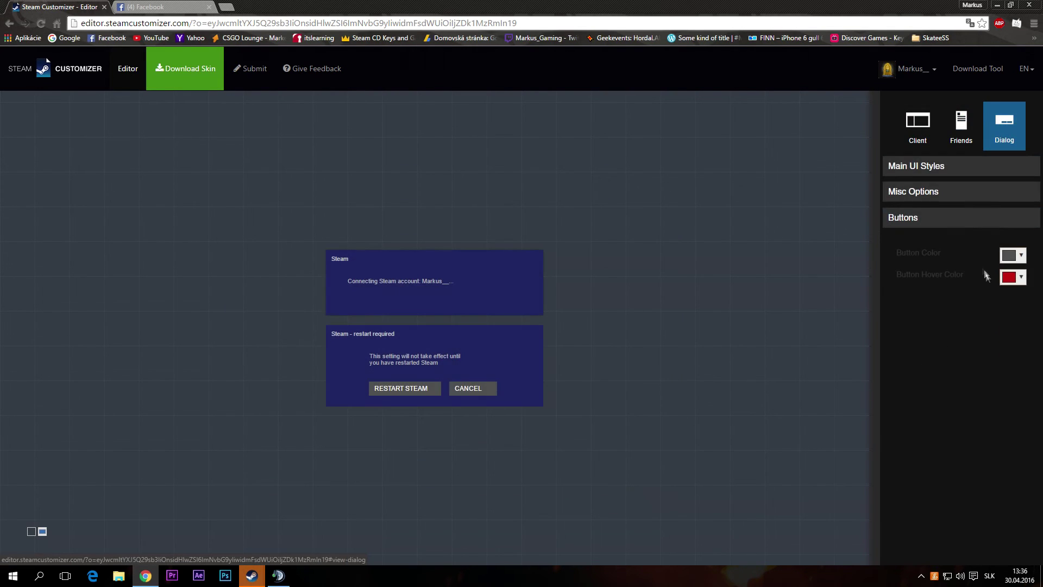
left_click(1019, 256)
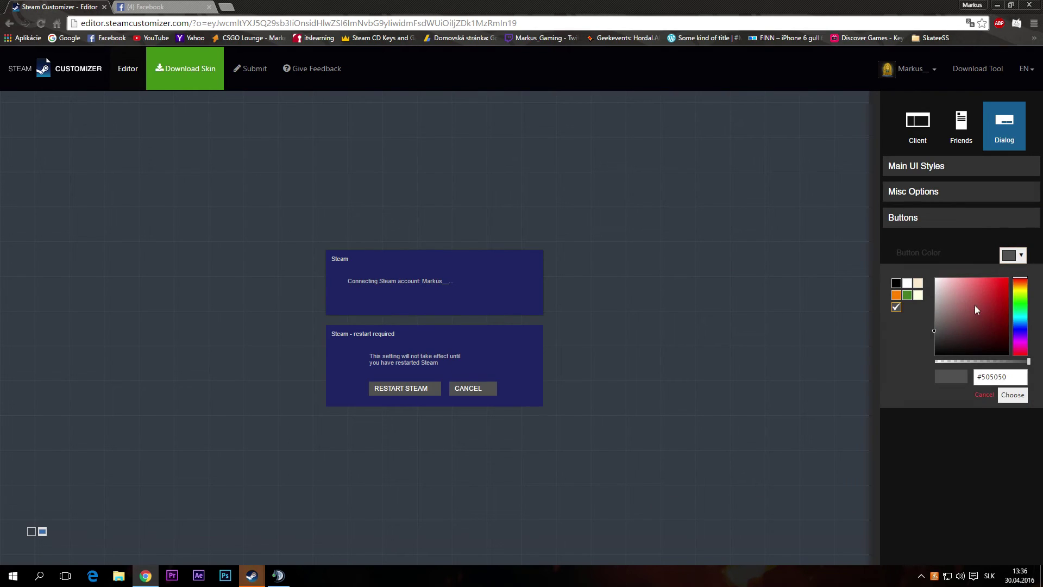
left_click_drag(980, 304, 990, 299)
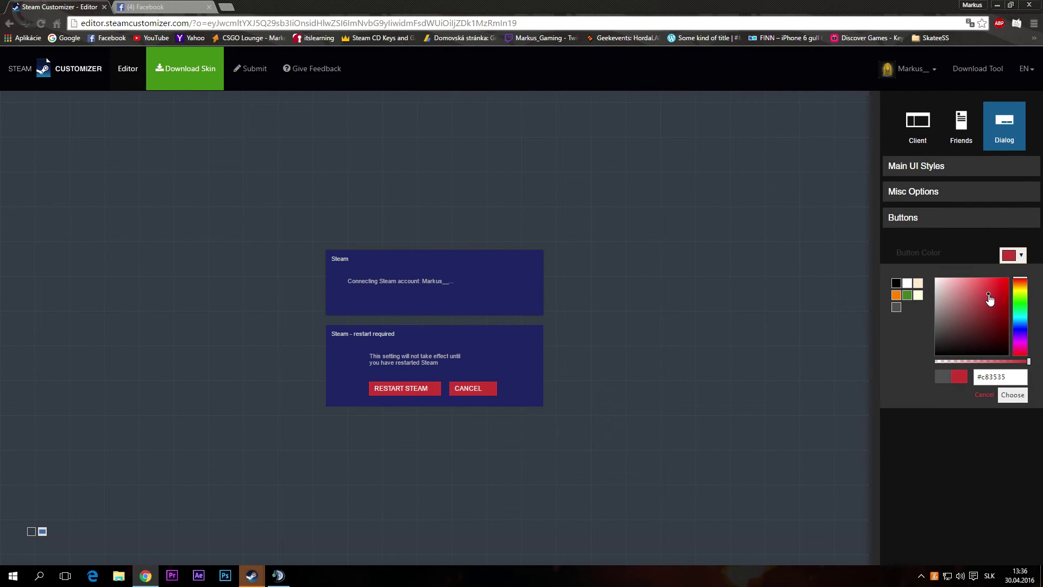
left_click(897, 307)
left_click(1023, 263)
- Restore the Button Hover Color to its original gray and collapse the button settings
left_click(1016, 277)
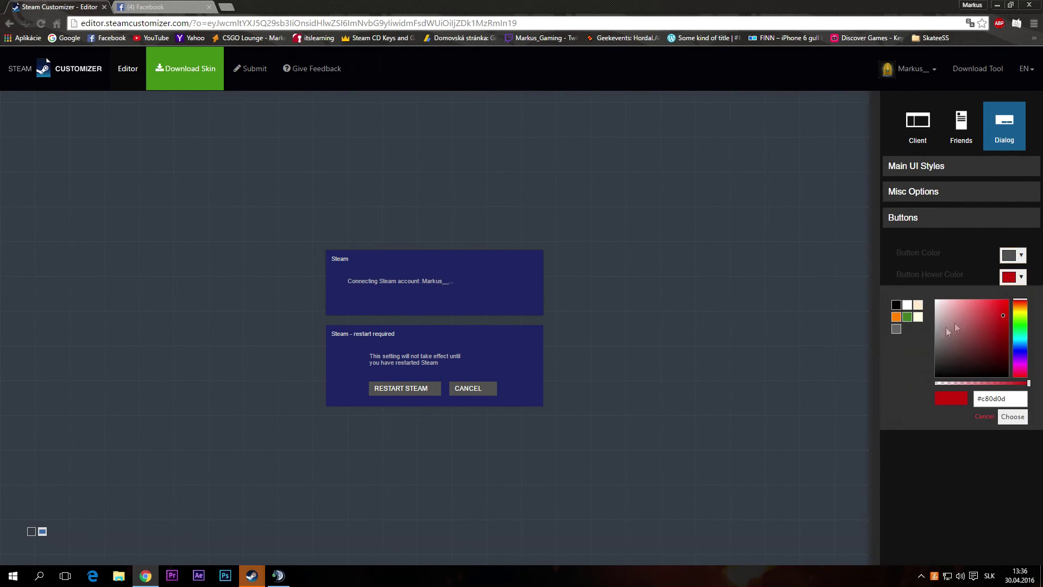
left_click(897, 329)
left_click(1017, 277)
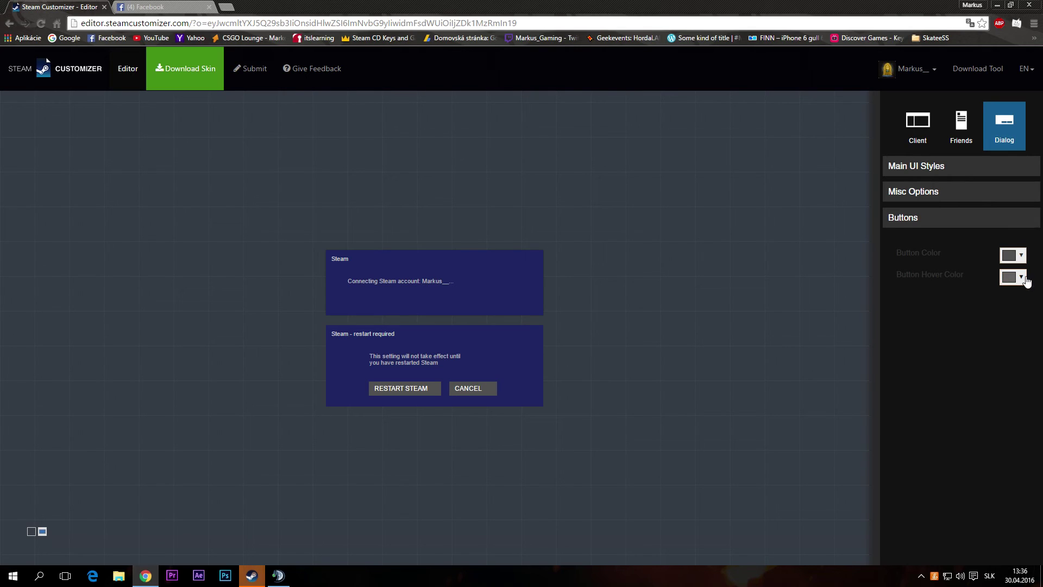
left_click(955, 220)
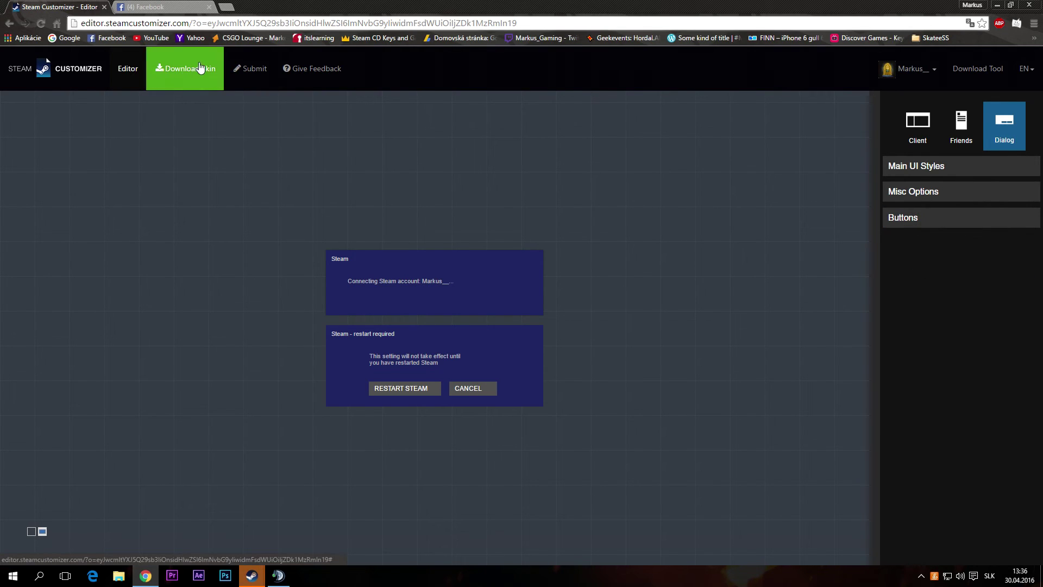
- Download the finished skin into the SteamSKINS folder under the file name GabenTestYT.stskin
left_click(181, 69)
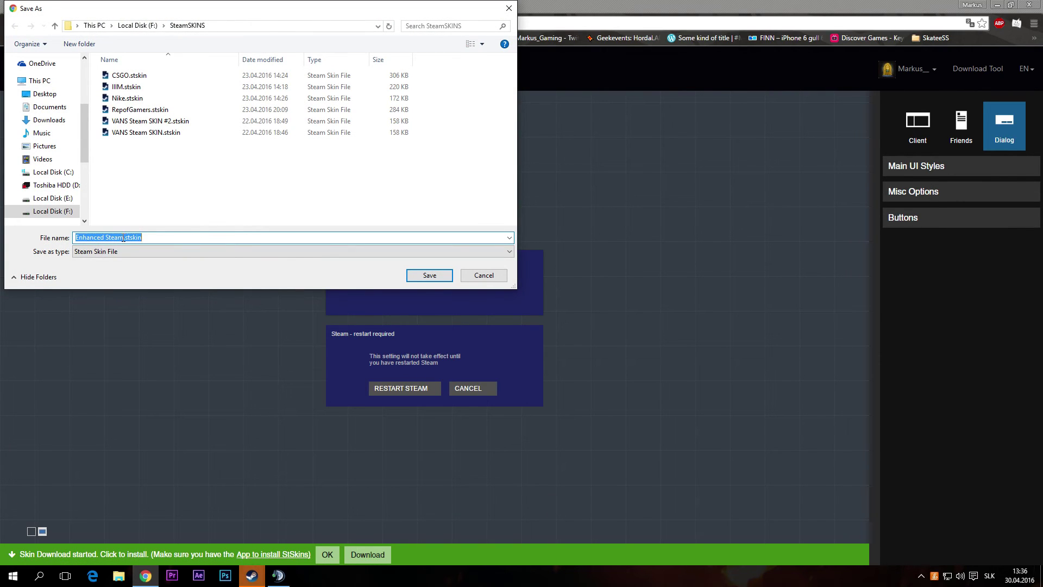
left_click(124, 238)
key("BackSpace")
key("BackSpace")
key("BackSpace")
key("BackSpace")
key("BackSpace")
key("BackSpace")
key("BackSpace")
key("BackSpace")
key("BackSpace")
key("BackSpace")
key("BackSpace")
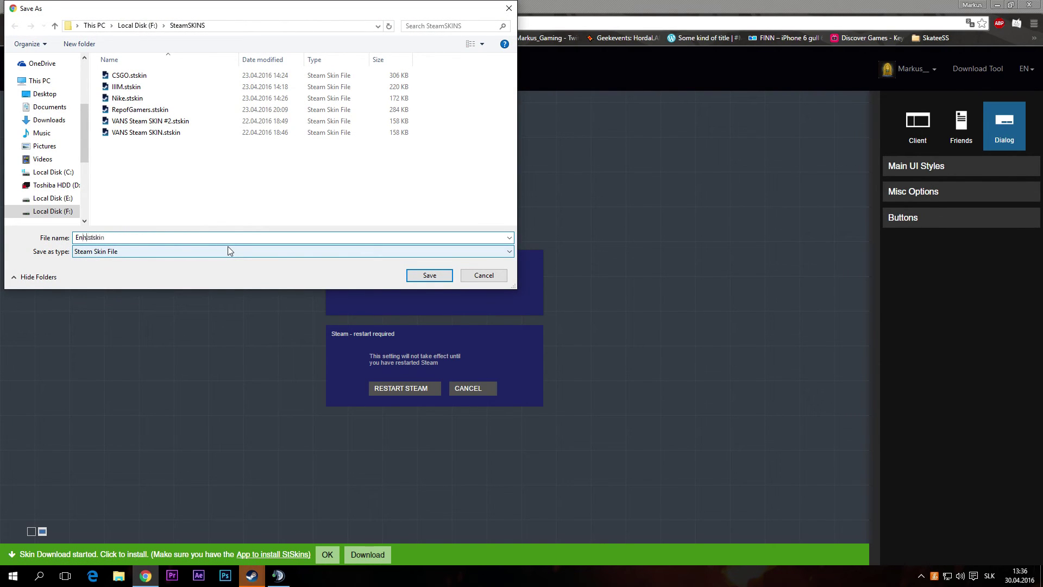
key("BackSpace")
key("BackSpace")
key("BackSpace")
type("Gave")
key("BackSpace")
key("BackSpace")
type("benTest")
left_click(430, 275)
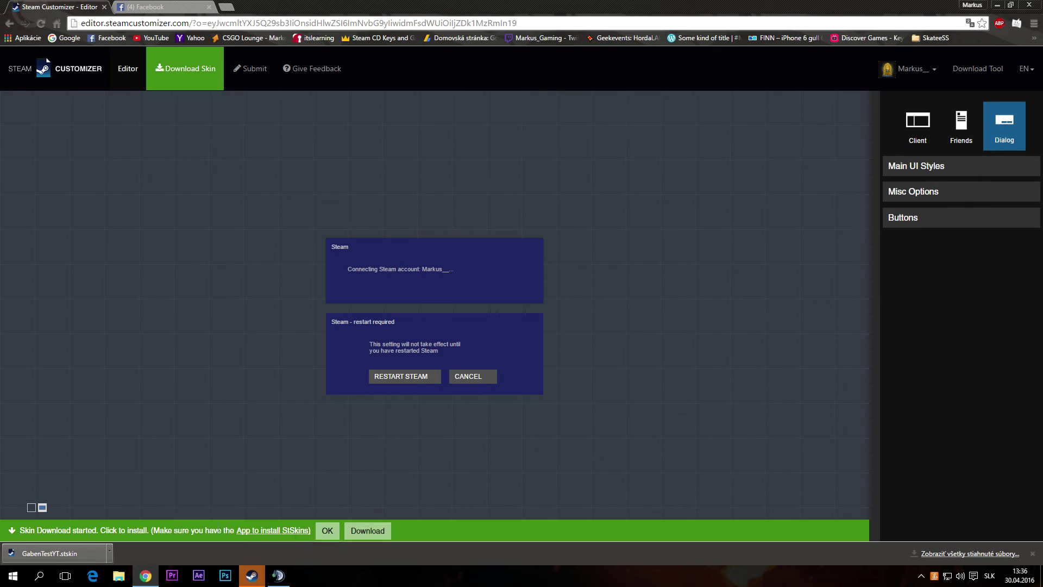
- Open the Steam Customizer tool's download page, start and cancel its setup.exe download, and close the page
left_click_drag(20, 526, 312, 535)
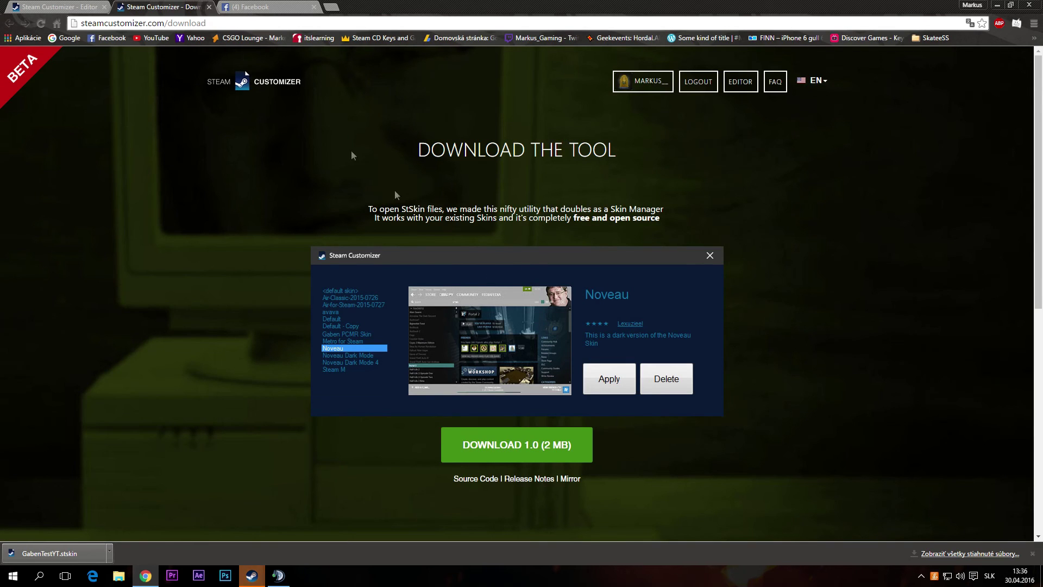
left_click(543, 443)
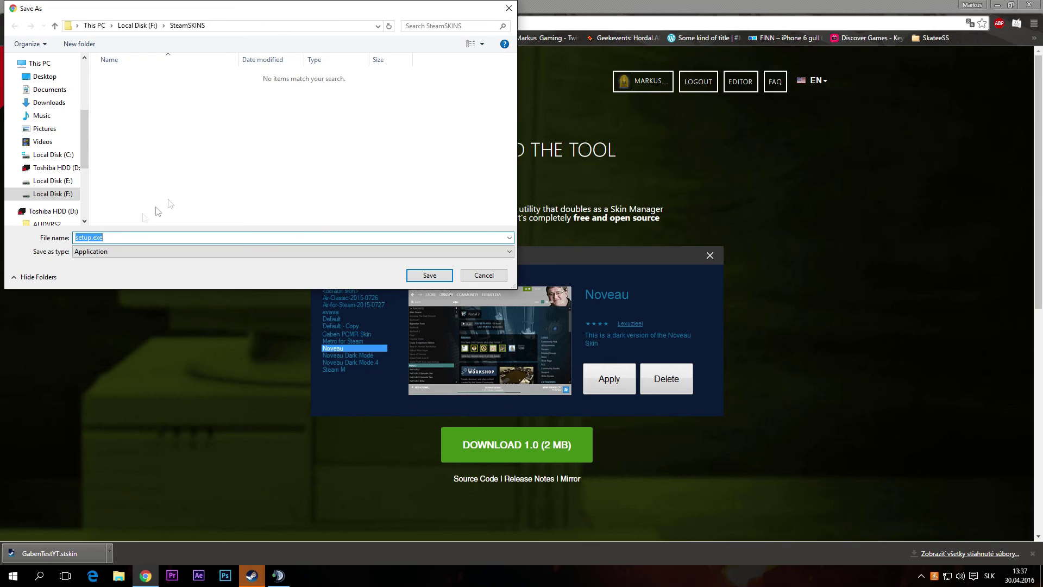
left_click(479, 281)
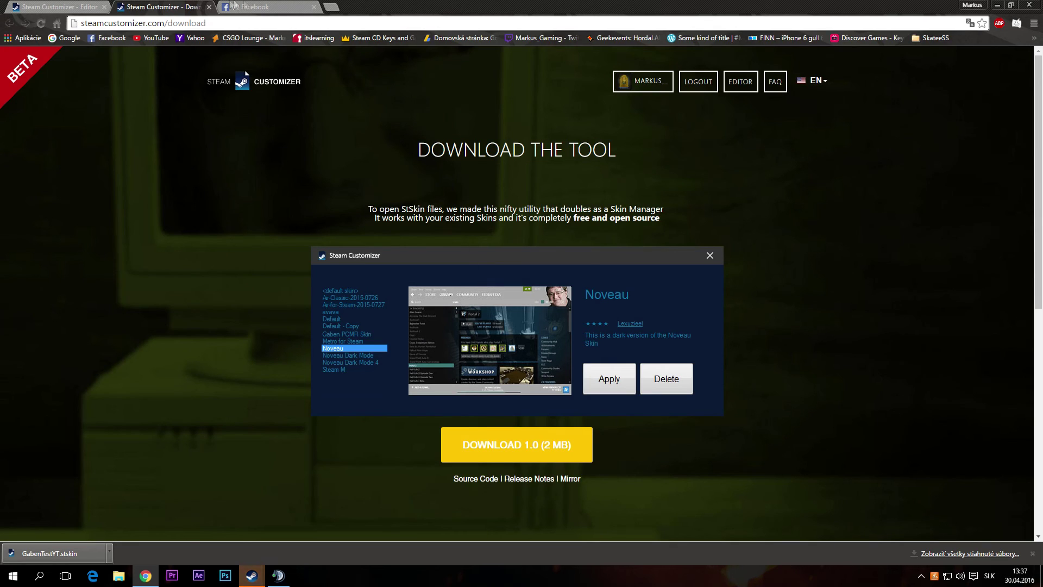
left_click(210, 7)
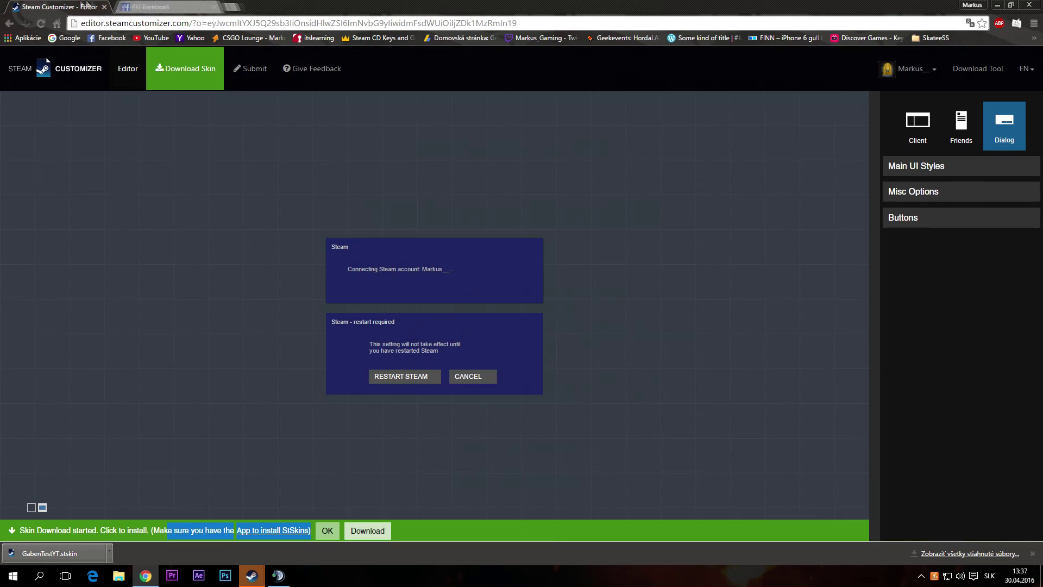
- Install the downloaded GabenTestYT.stskin skin and allow SkinInstaller.exe to make changes to the PC
left_click(49, 554)
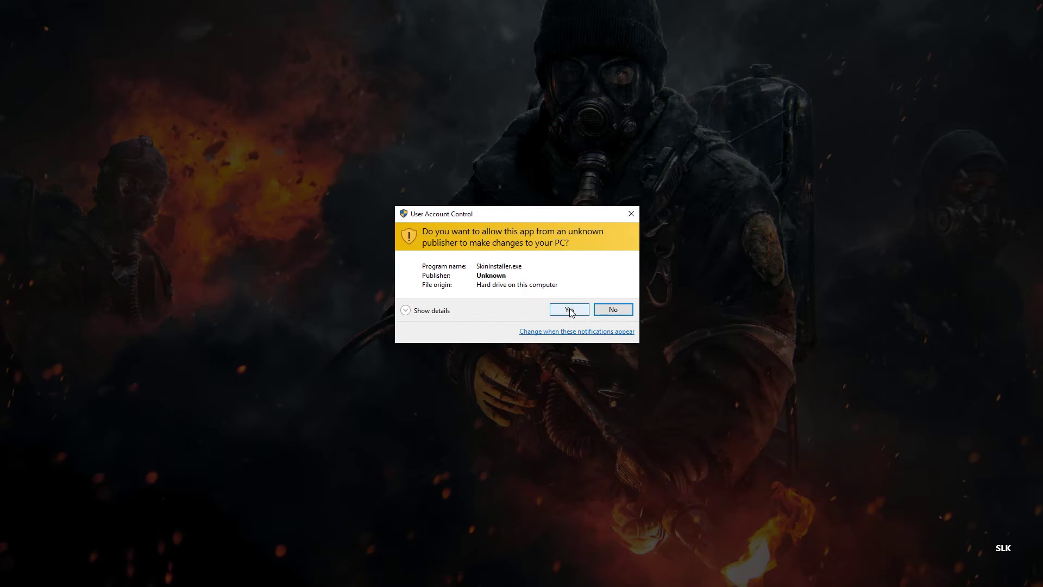
left_click(570, 310)
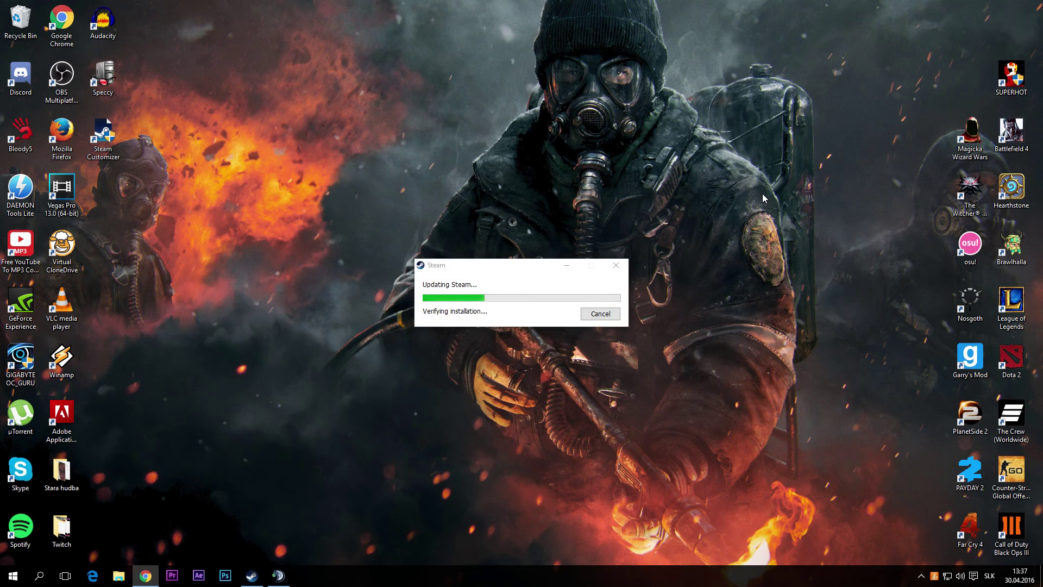
left_click_drag(659, 227, 343, 397)
left_click_drag(377, 196, 771, 398)
left_click_drag(765, 230, 792, 428)
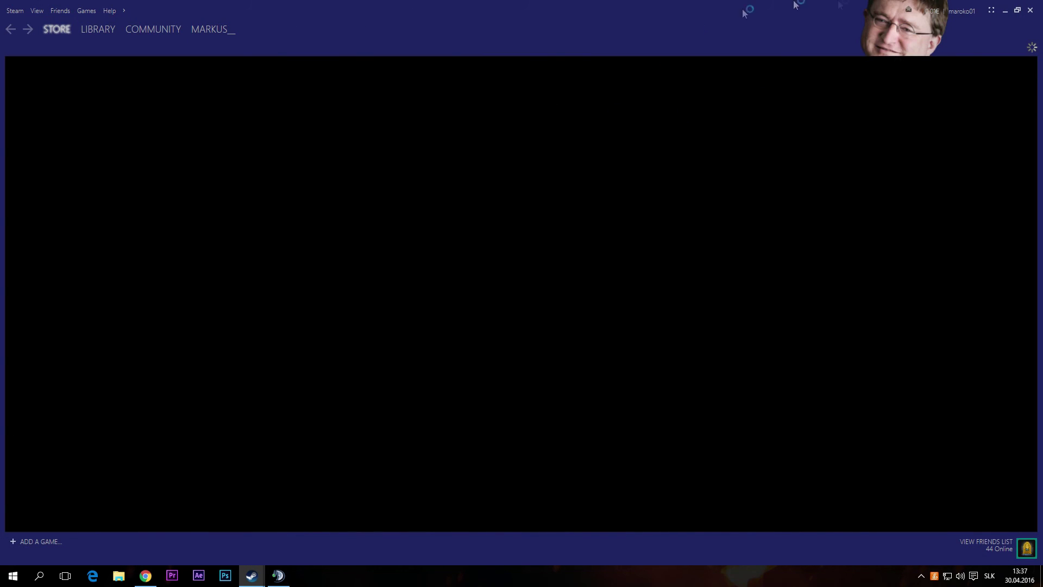
- Open the Community Market in the Steam client and bring up the friends list
mouse_move(152, 34)
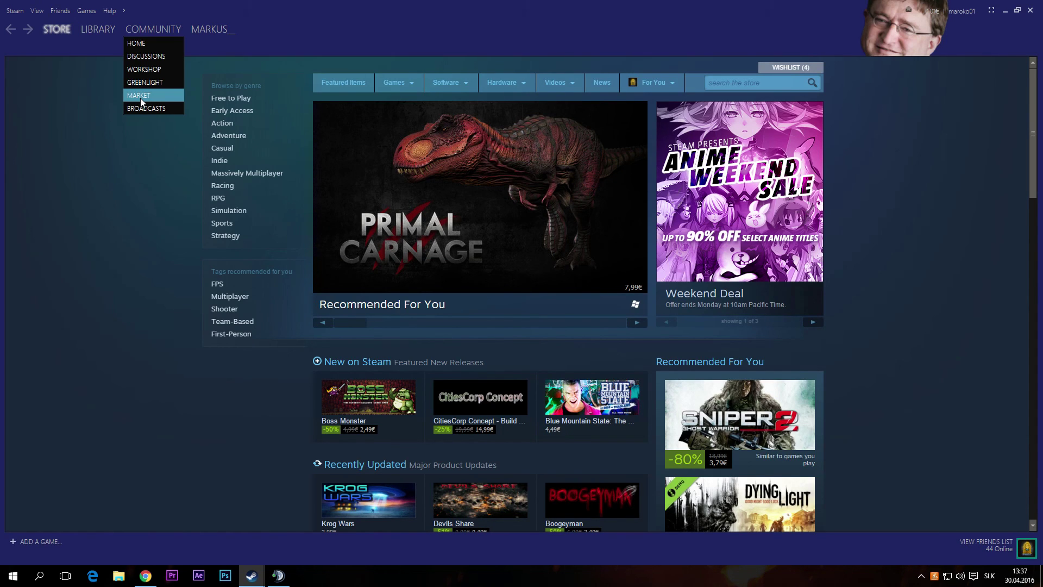
left_click(59, 11)
left_click(71, 23)
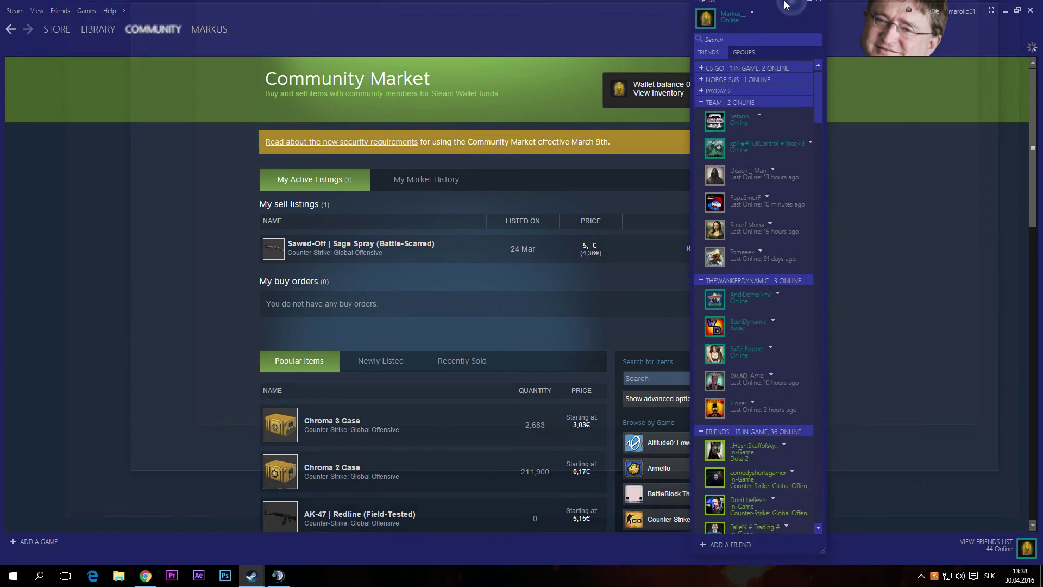
- Reposition the friends list window and look through the list to check how the new skin displays it
mouse_move(785, 1)
left_mouse_down()
mouse_move(791, 37)
mouse_move(791, 18)
left_mouse_up()
scroll(789, 157, "down", 15)
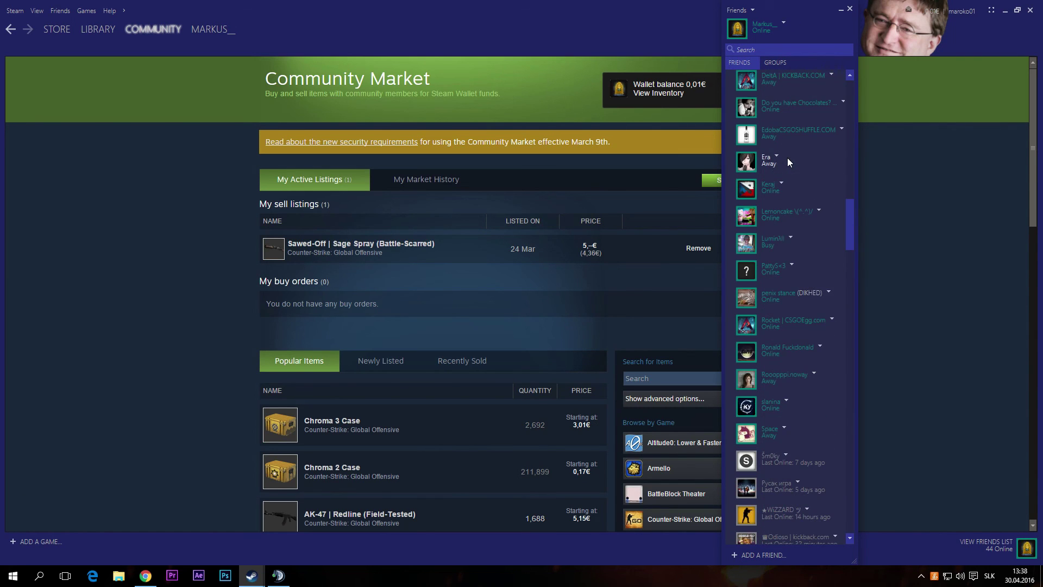
scroll(791, 226, "down", 4)
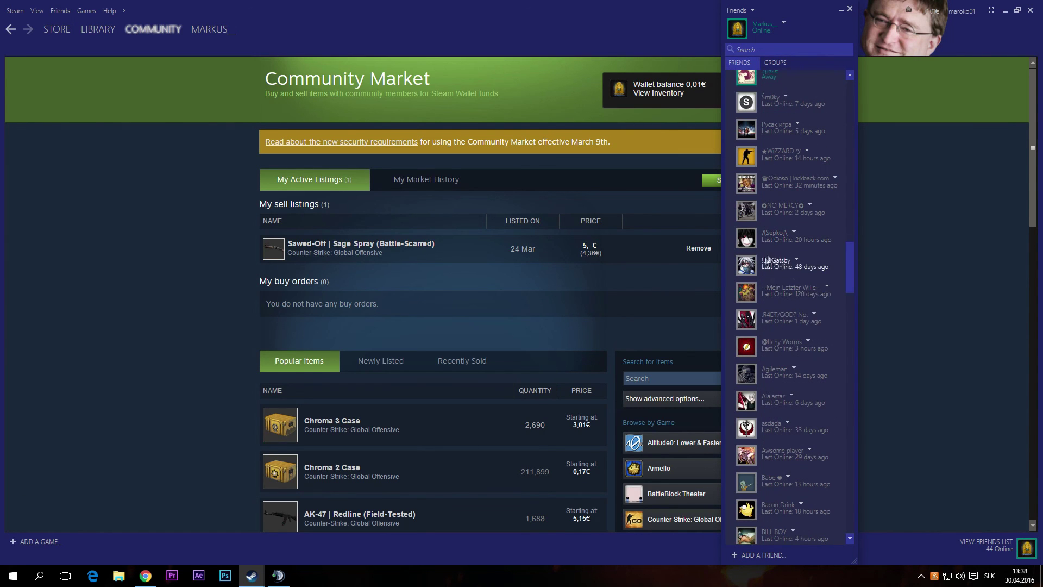
scroll(777, 255, "up", 10)
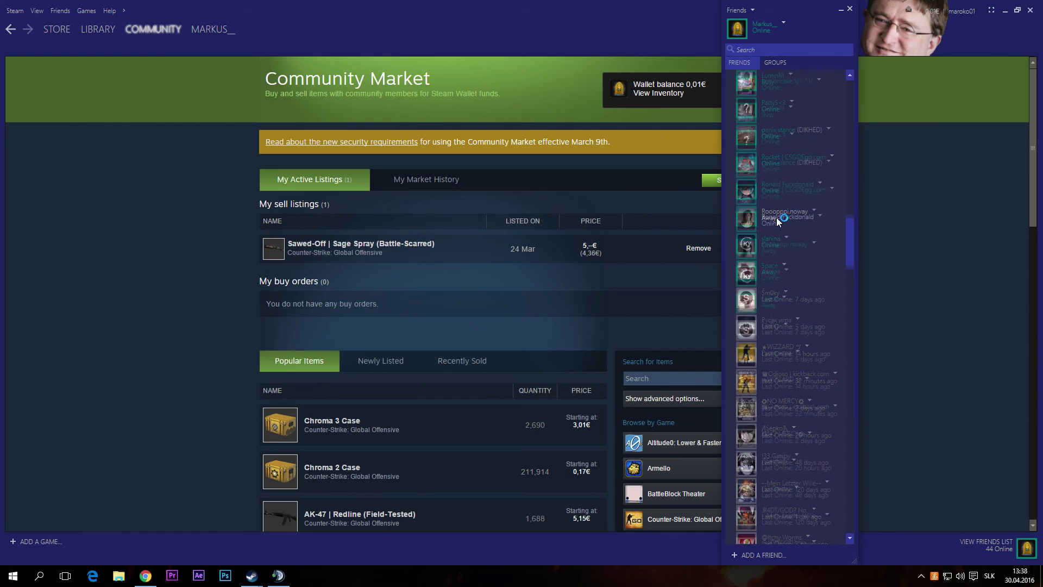
left_click(717, 195)
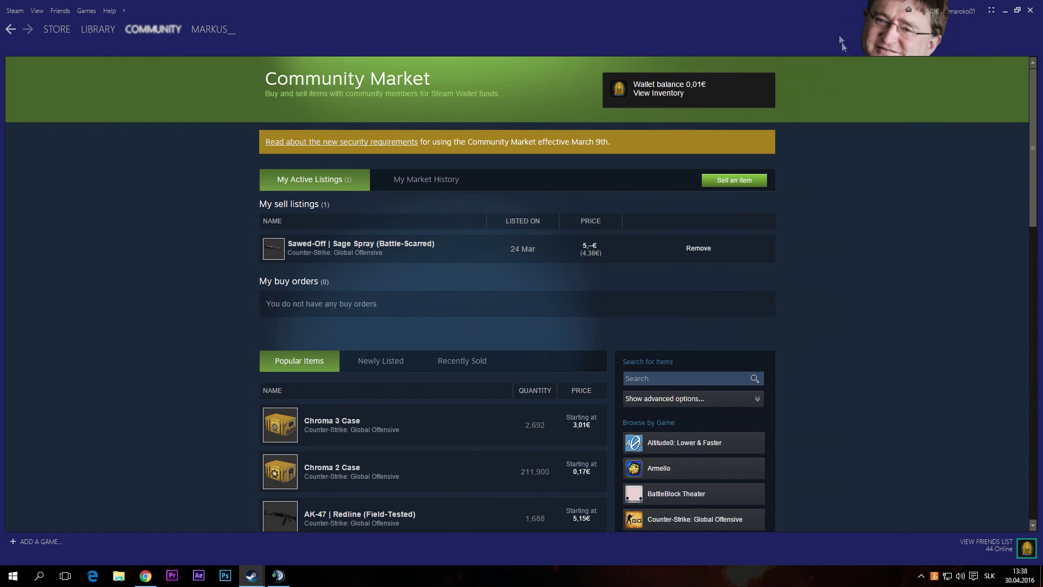
- Look over the Community Market page down to its popular items to check the skin around it
scroll(631, 236, "down", 7)
scroll(631, 236, "up", 7)
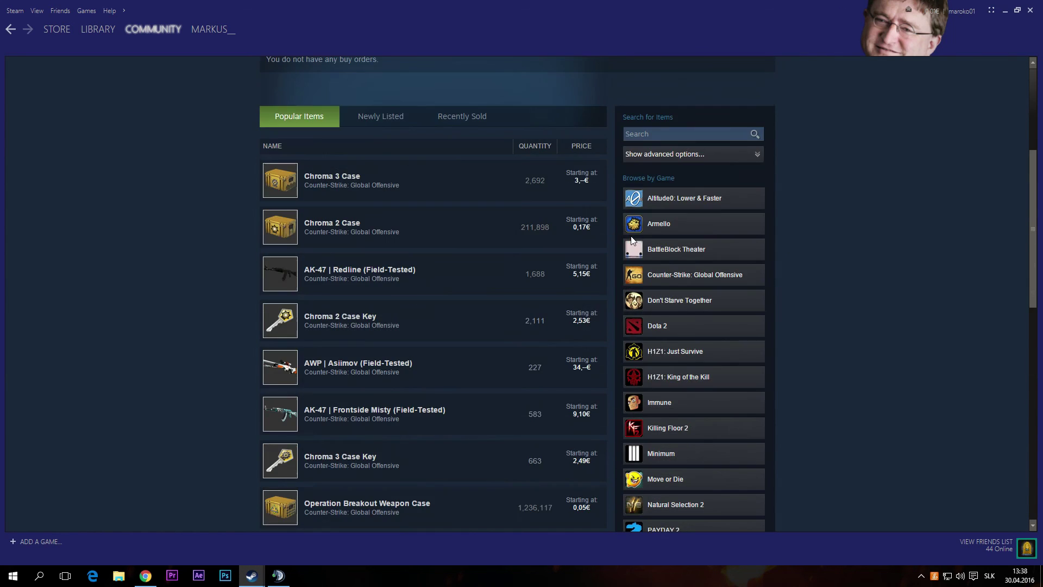
scroll(631, 237, "up", 1)
- View the item inventory under the new skin and return to the Store page
left_click(658, 97)
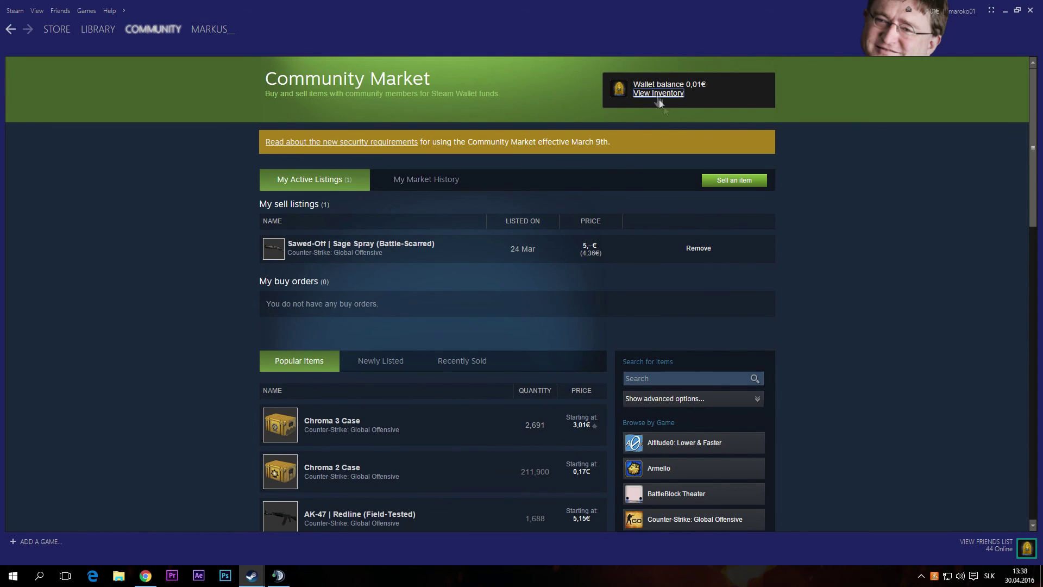
left_click(764, 182)
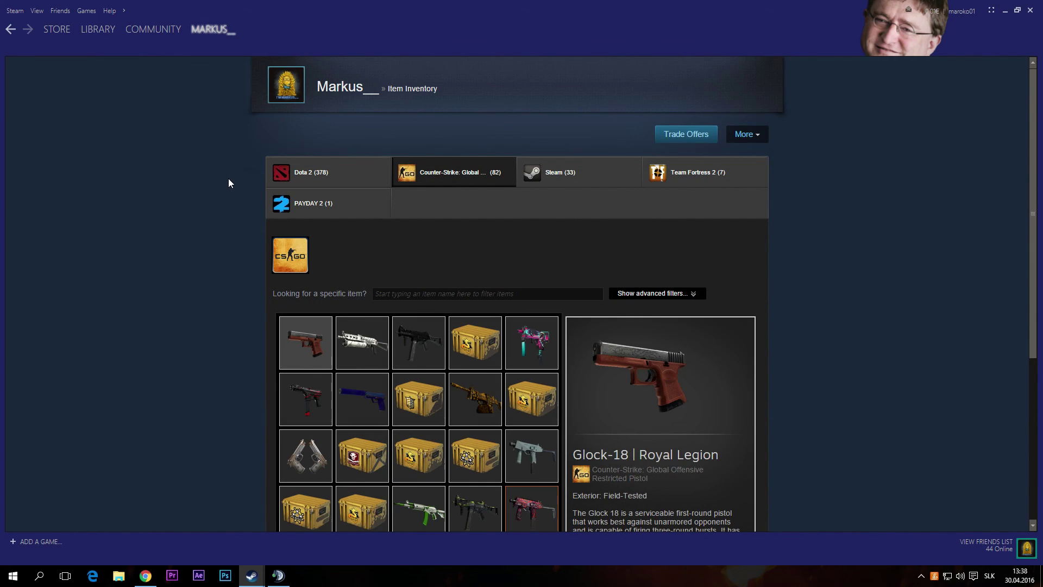
scroll(228, 182, "down", 3)
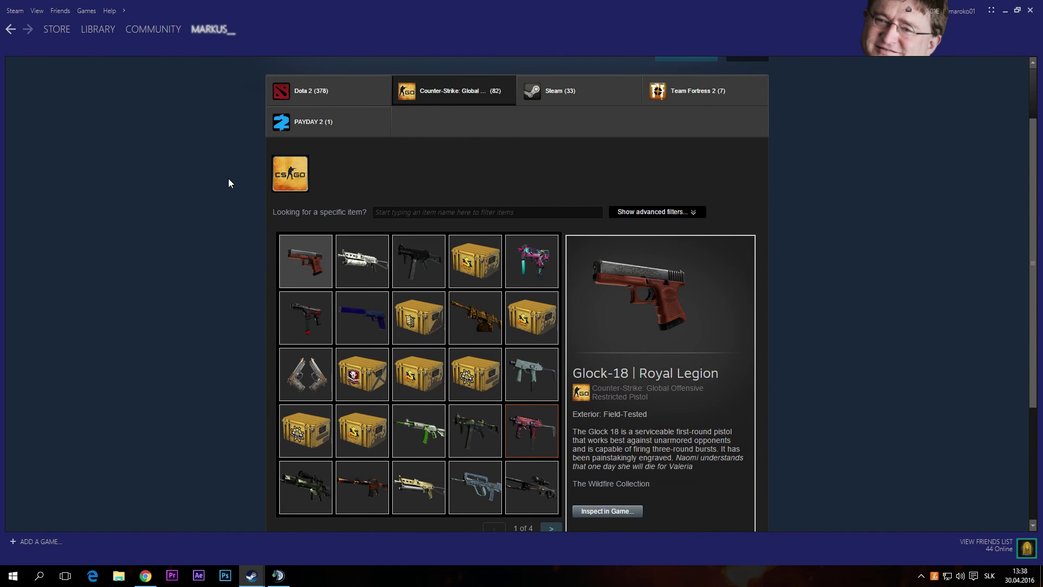
left_click(53, 29)
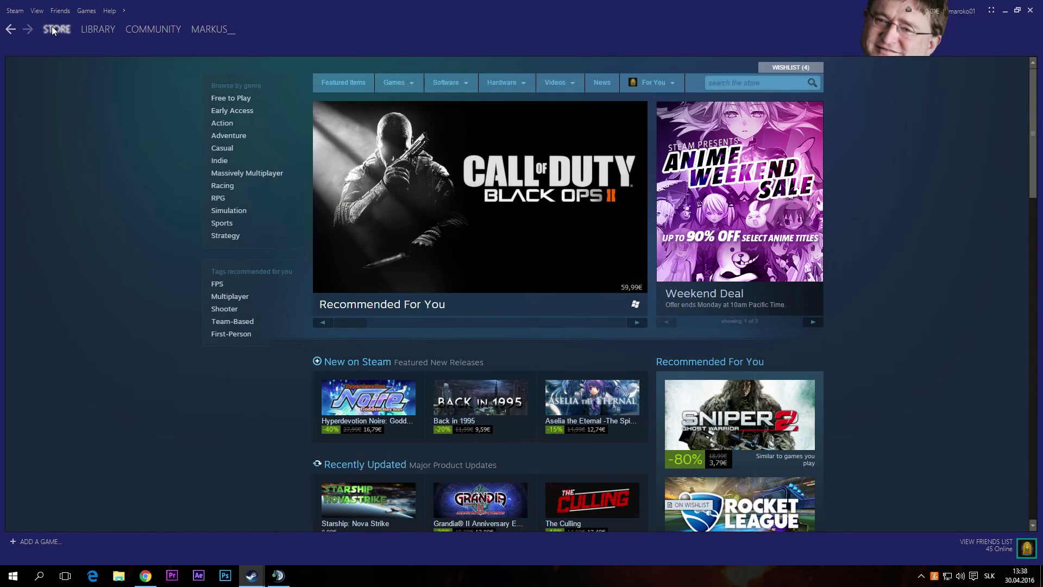